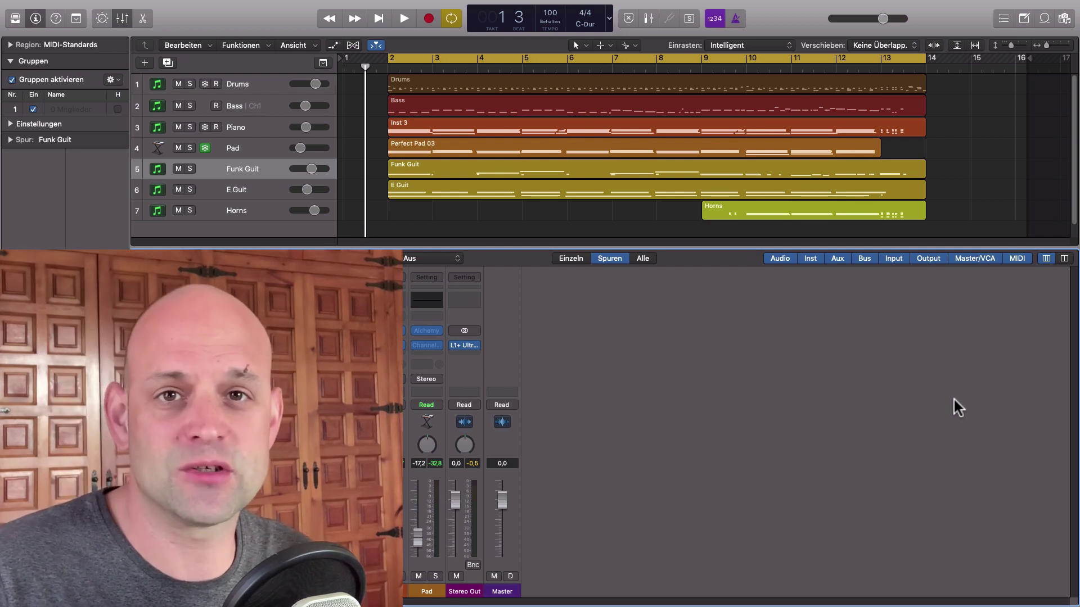
Step: Play the full arrangement from its start to the end of bar 13 with the Drums track selected
left_click(252, 85)
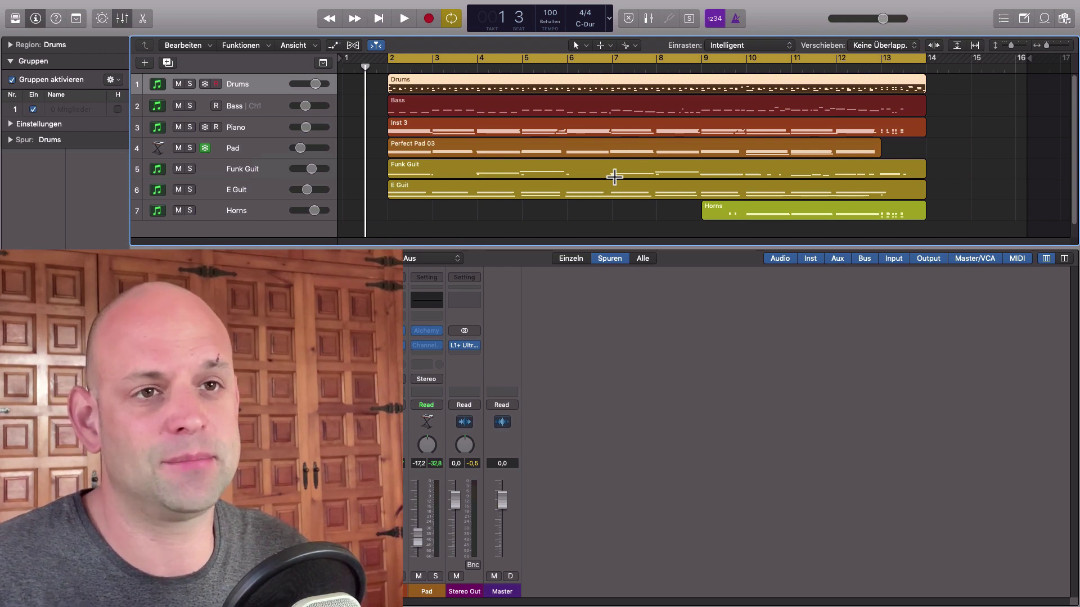
left_click(606, 205)
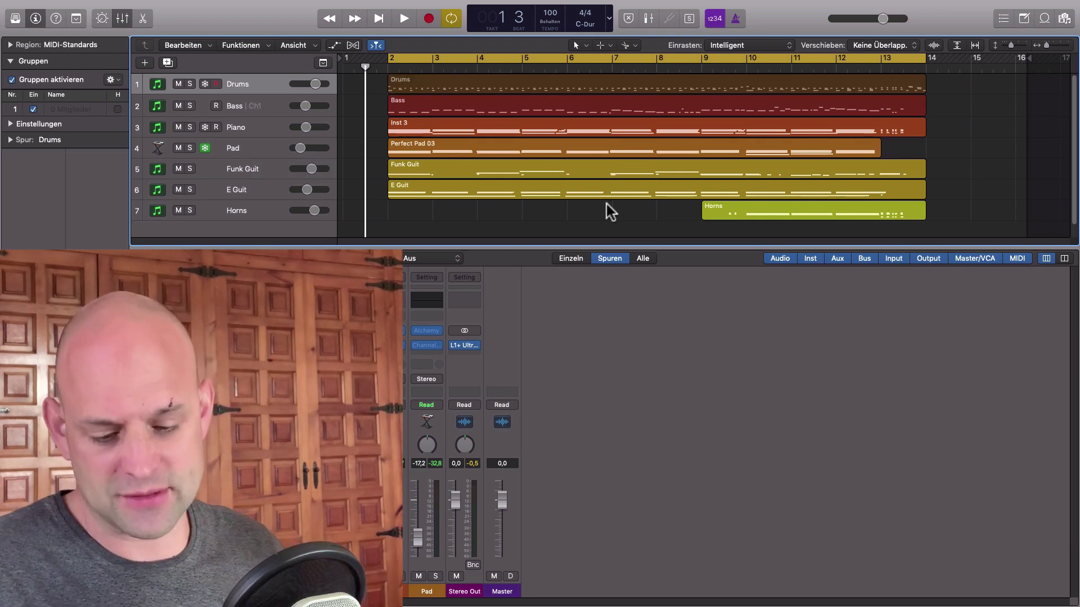
key("space")
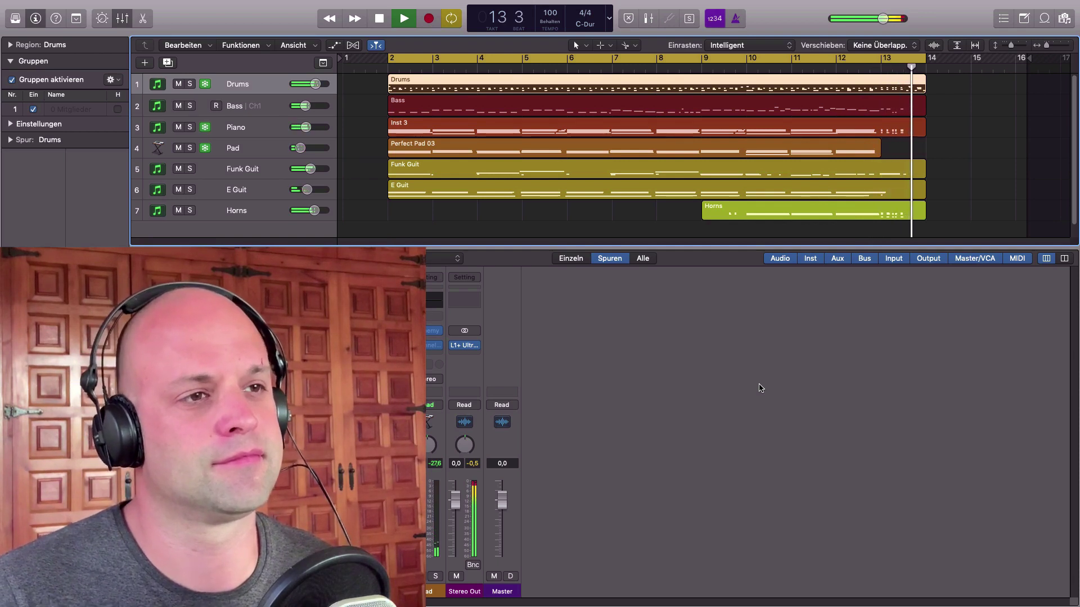
key("space")
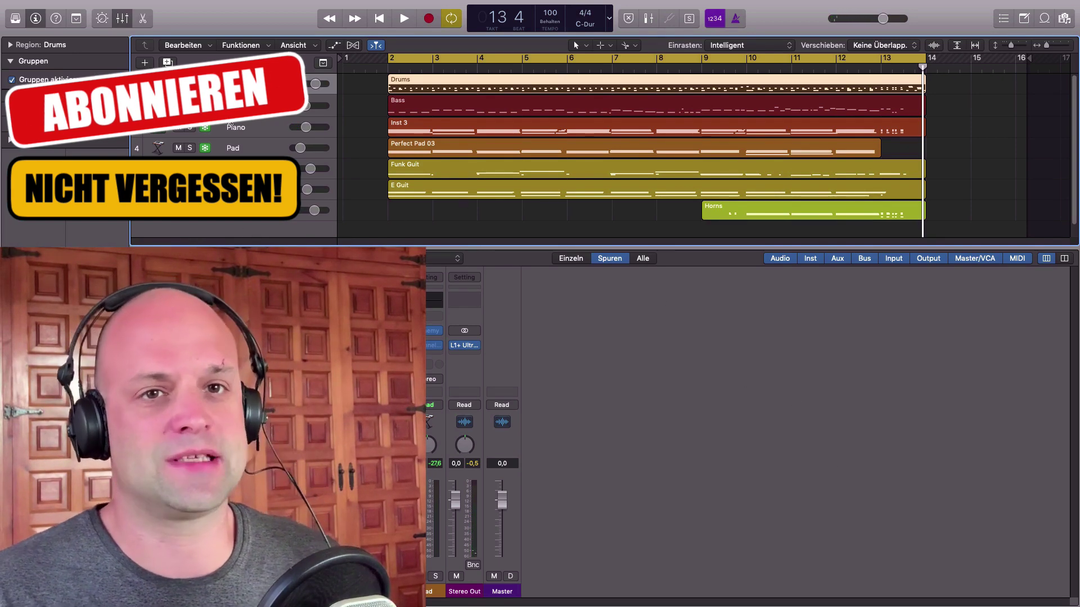
Step: Enlarge the Drums track, open its Addictive Drums 2 instrument and audition the Tom 1 sound
key("ctrl+z")
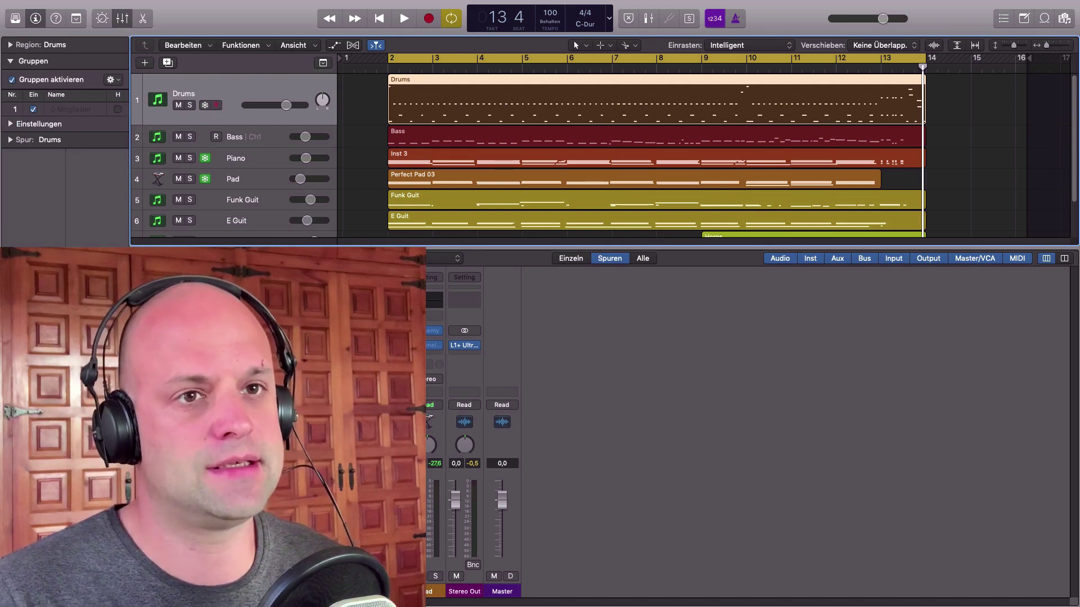
left_click(157, 100)
left_click_drag(449, 43, 709, 46)
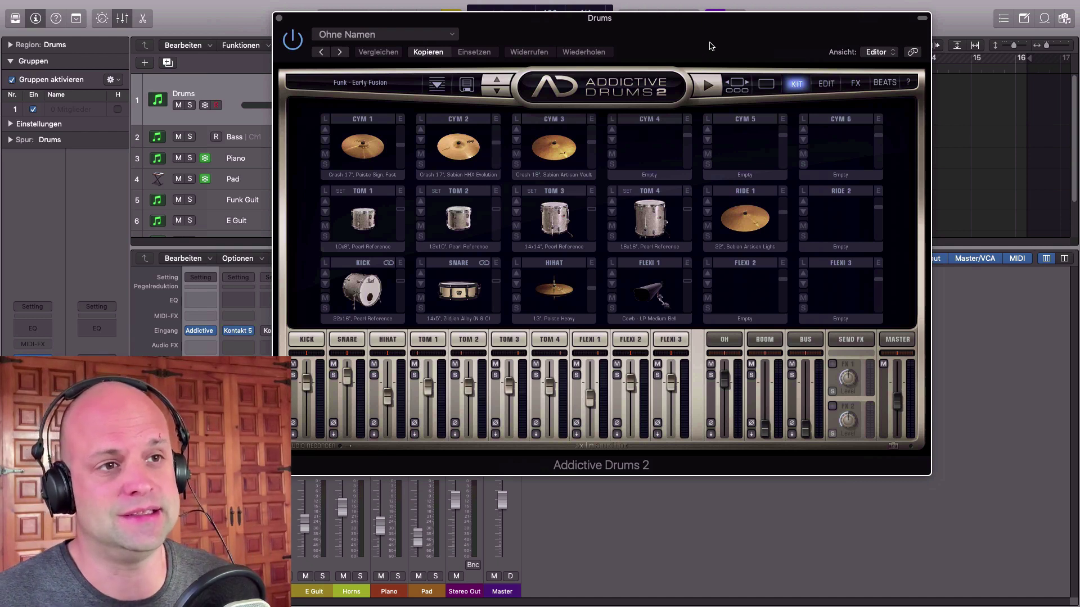
left_click_drag(710, 46, 726, 54)
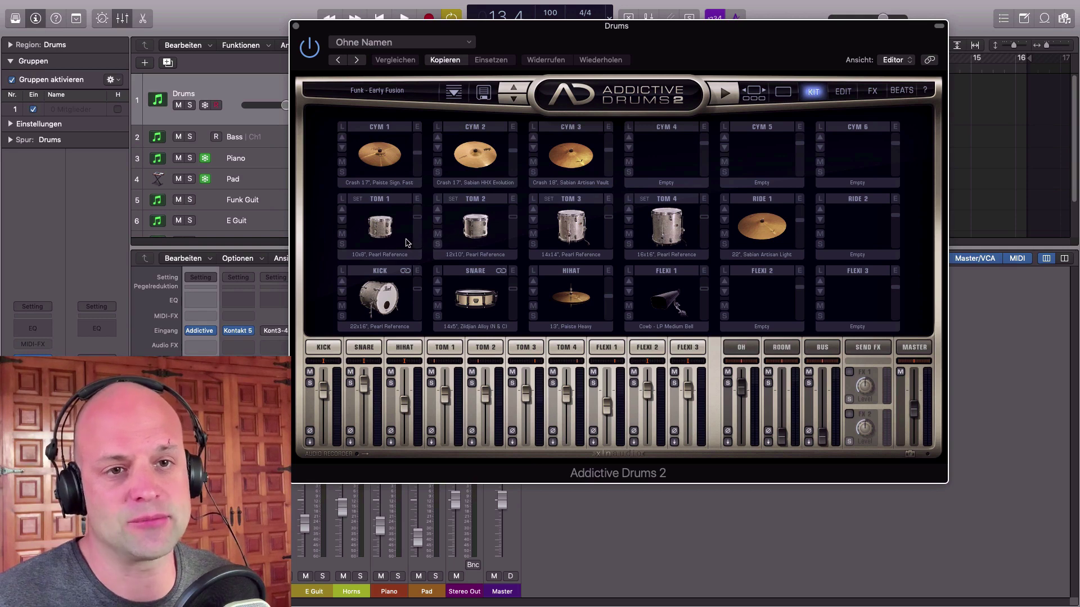
left_click(383, 229)
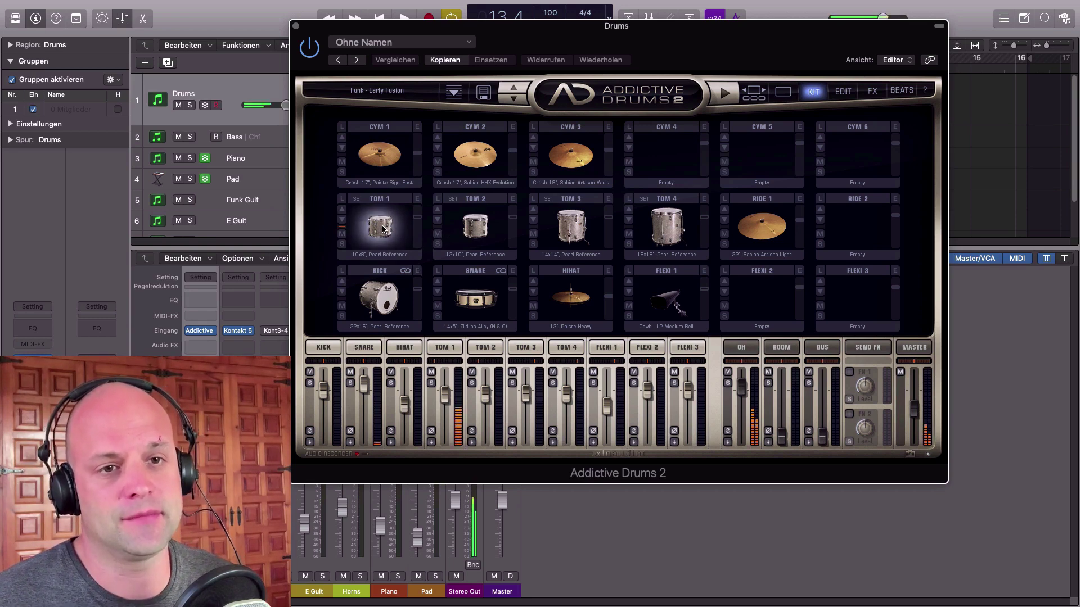
left_click(457, 246)
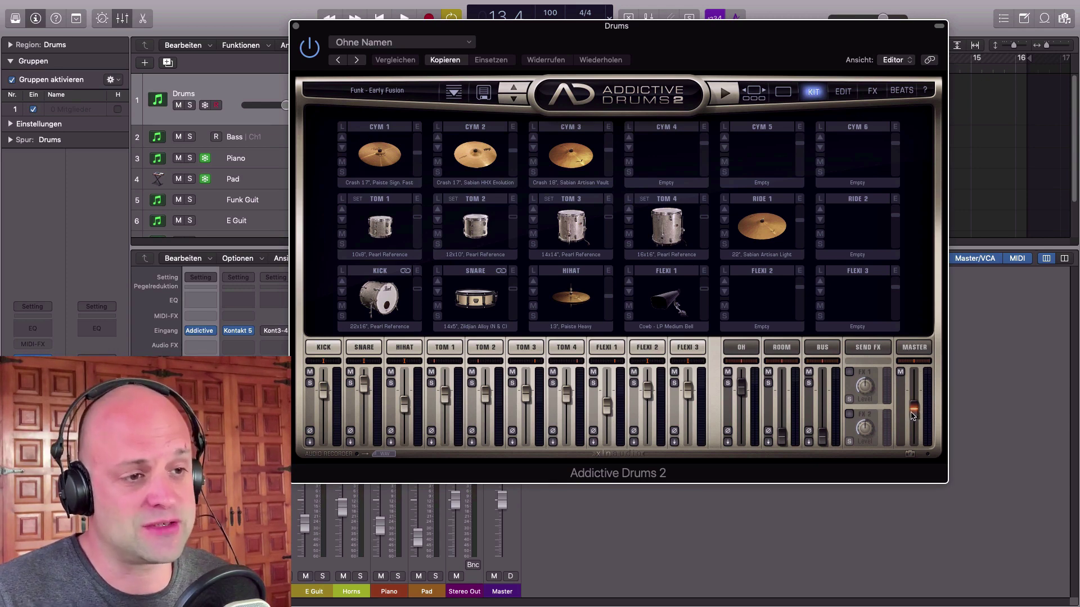
Step: Solo the Drums track, raise the master fader in Addictive Drums 2 and play the drums to check the channel level
left_click(191, 107)
left_click(915, 414)
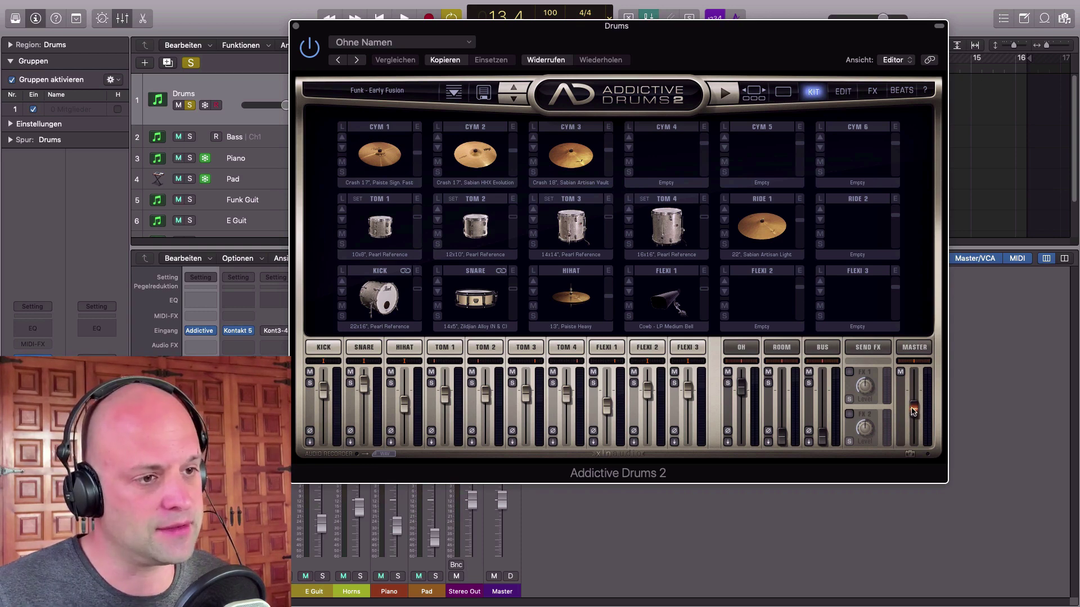
left_click_drag(917, 413, 914, 392)
left_click_drag(520, 44, 840, 140)
key("space")
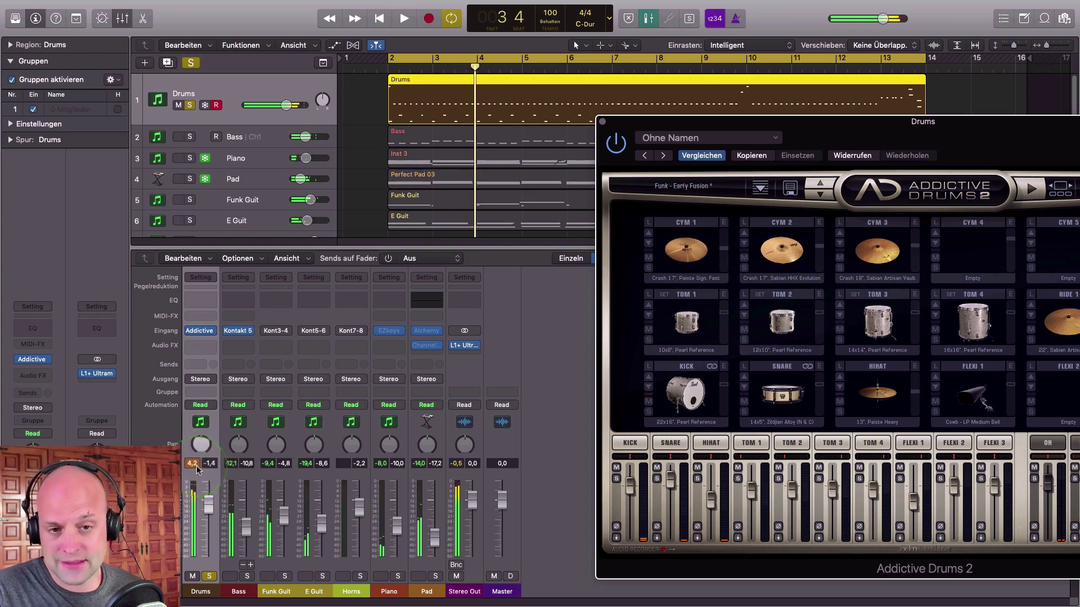
Step: Lower the Addictive Drums 2 master fader during playback and take the Drums track out of solo
left_click_drag(1012, 144, 669, 106)
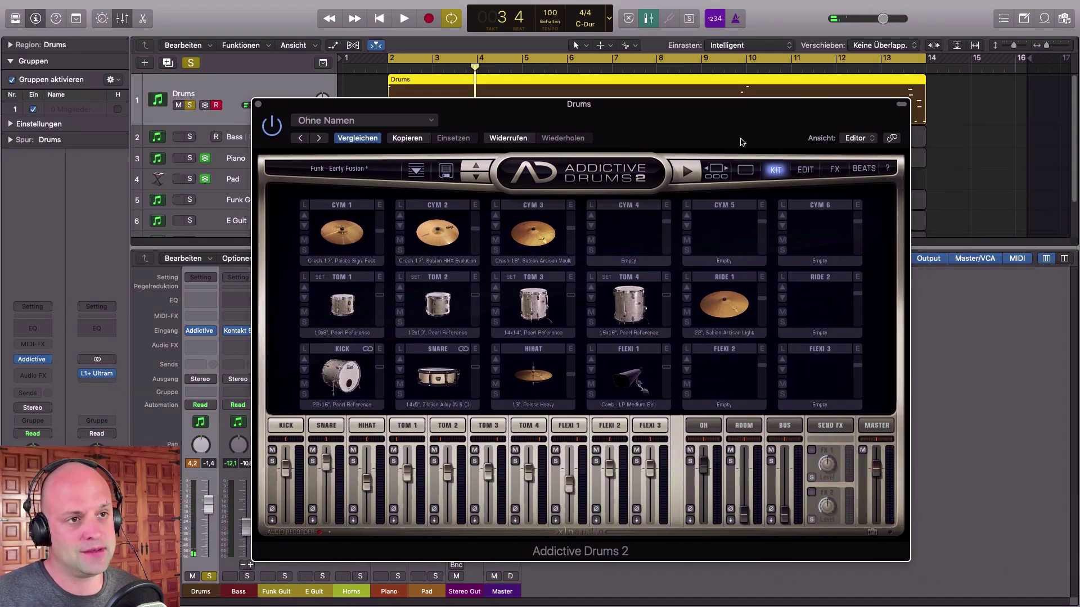
left_click_drag(736, 109, 747, 88)
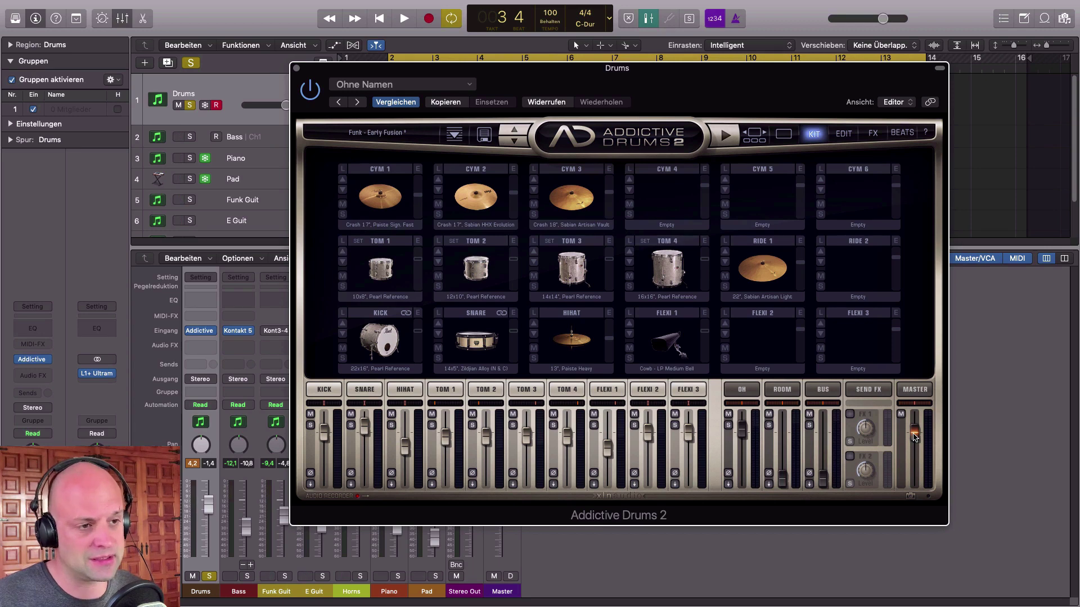
key("space")
left_click_drag(913, 437, 915, 458)
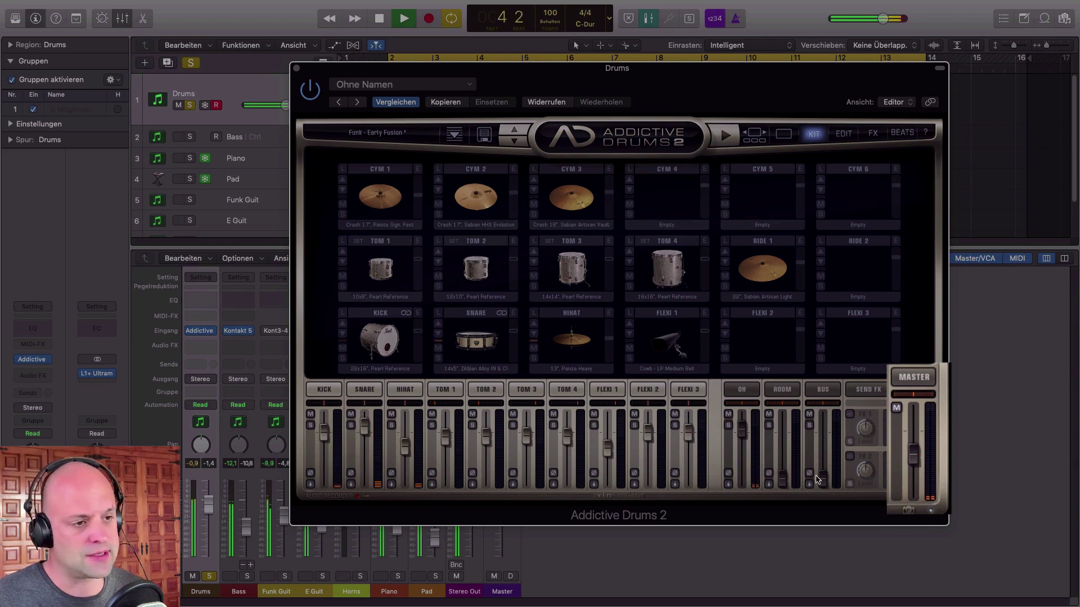
key("space")
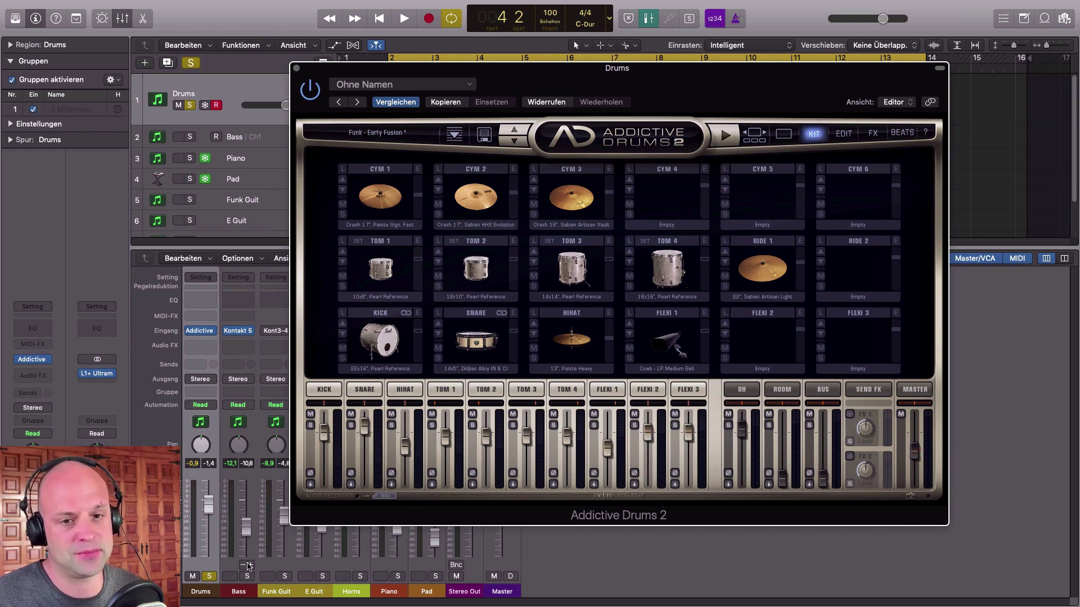
key("ctrl+s")
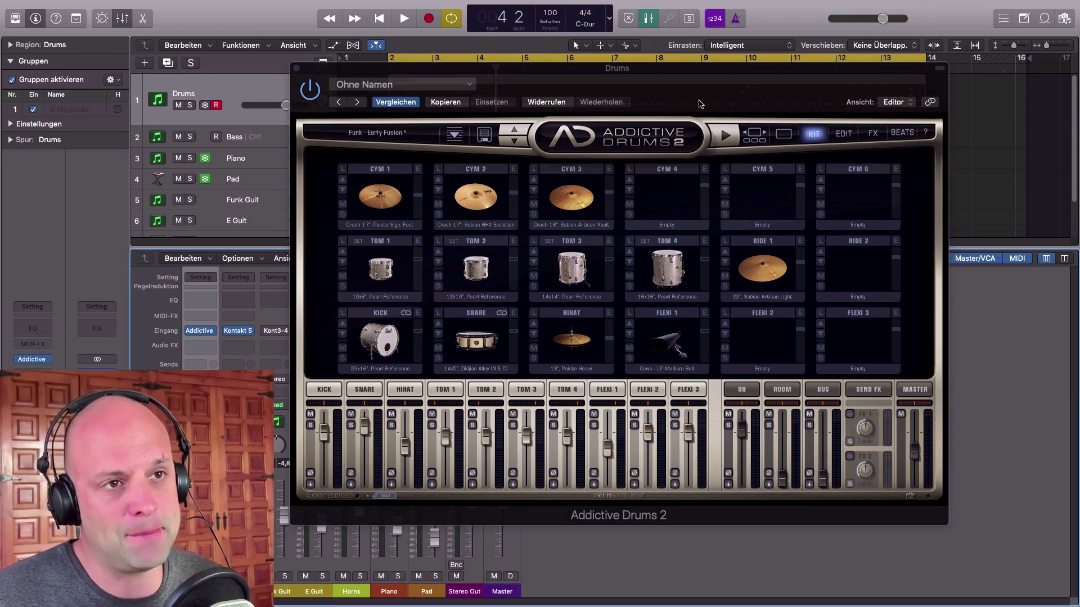
Step: Audition several snares in the kitpiece browser and replace the kit's snare with the 14x5", Pearl Reference
left_click_drag(700, 104, 686, 79)
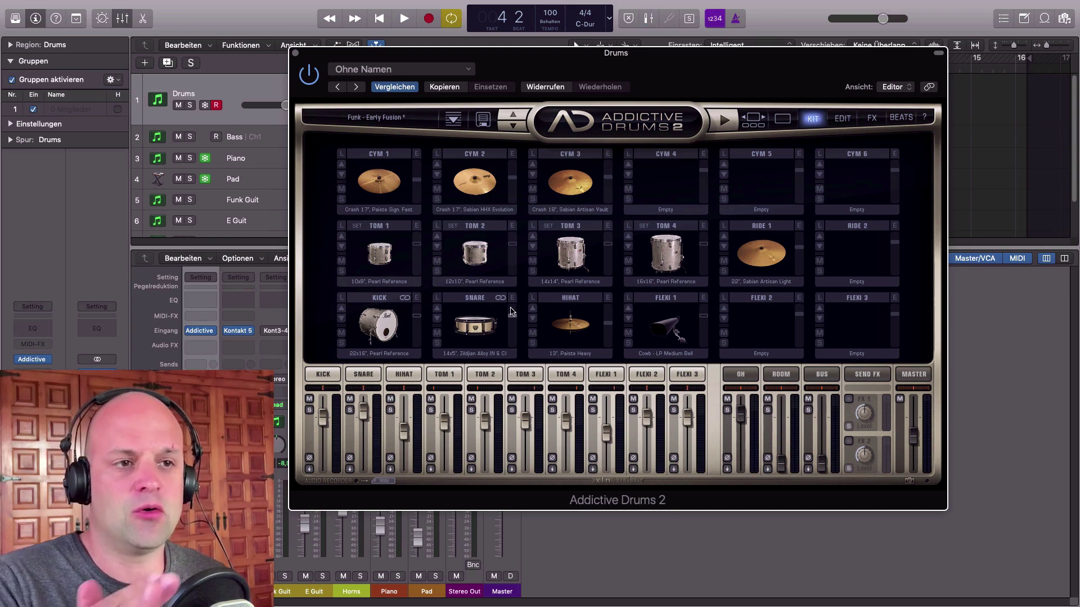
left_click(436, 299)
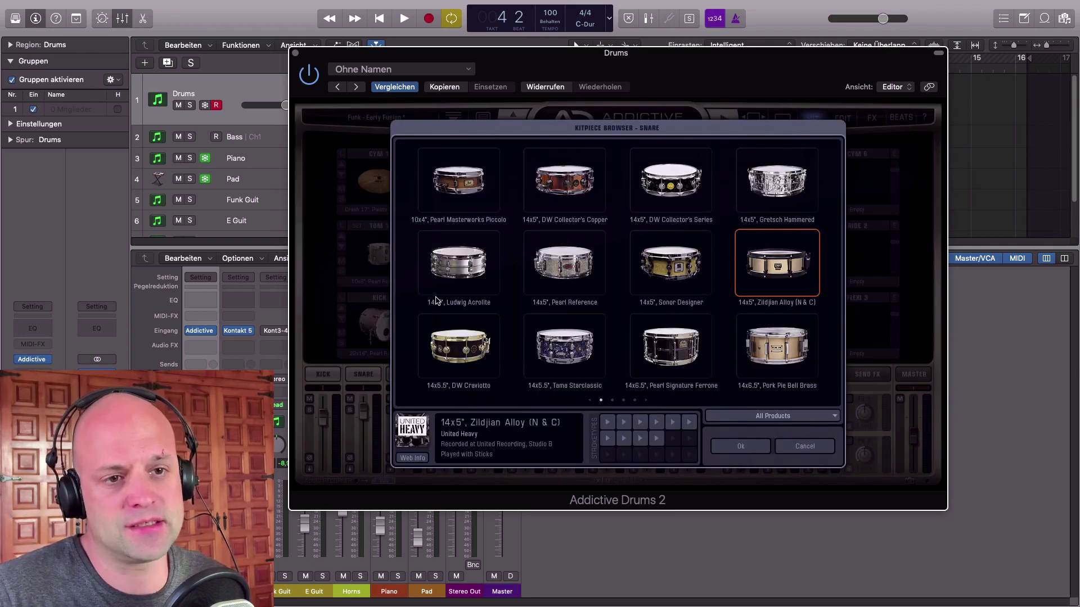
left_click(568, 272)
left_click(467, 264)
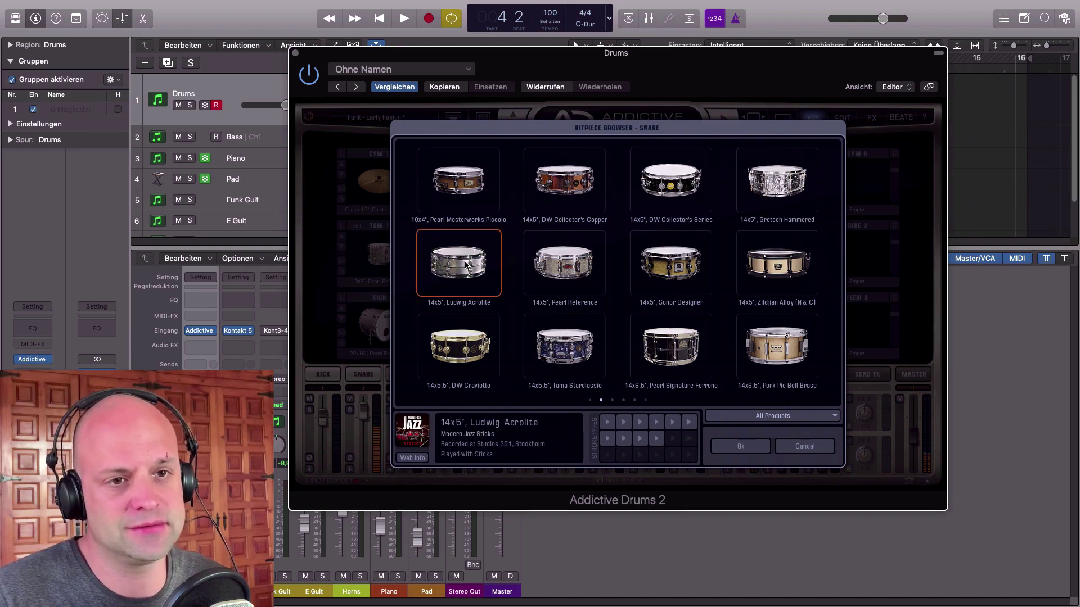
left_click(555, 191)
left_click(559, 273)
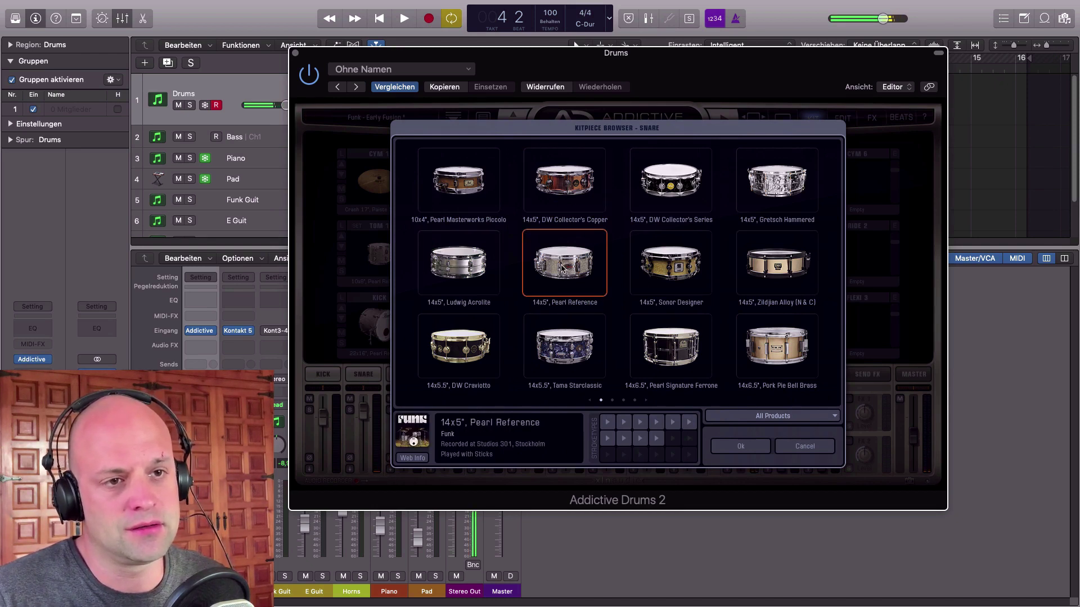
left_click(743, 447)
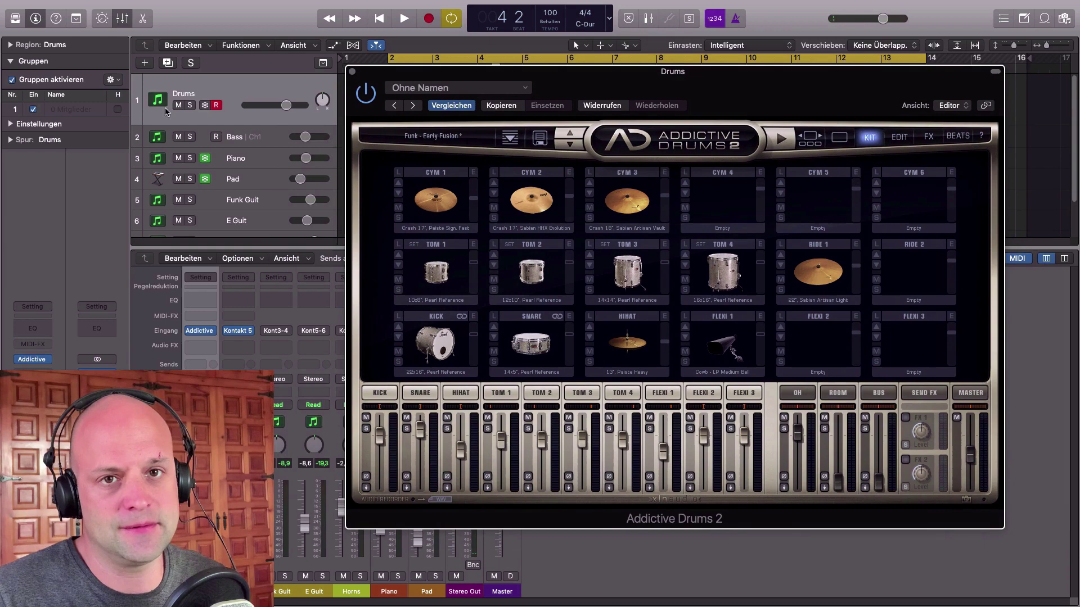
Step: Solo the Drums track and play a short passage to hear the exchanged snare
left_click(190, 106)
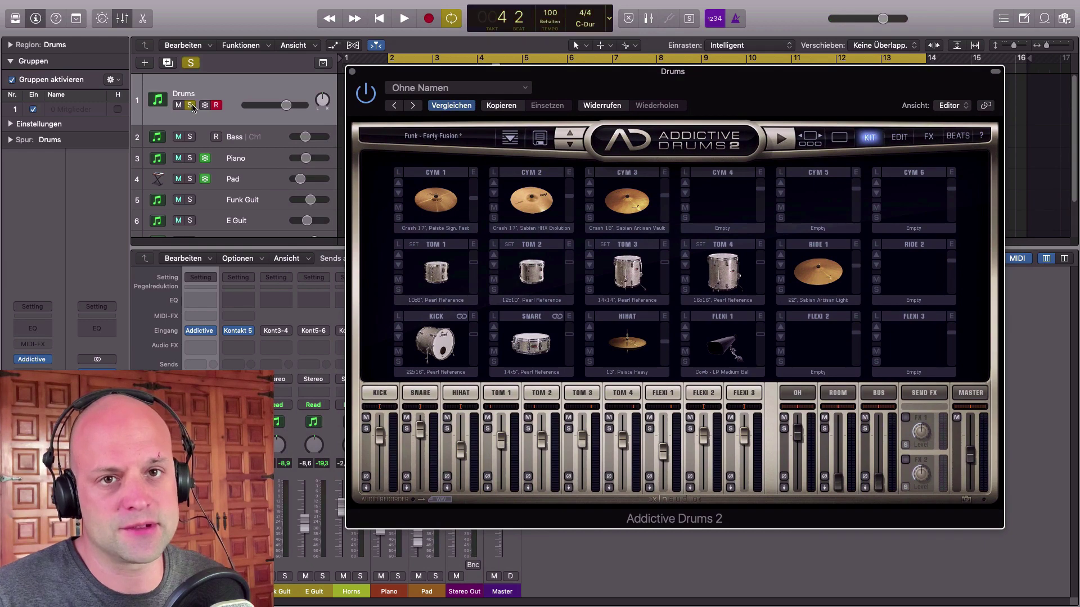
key("space")
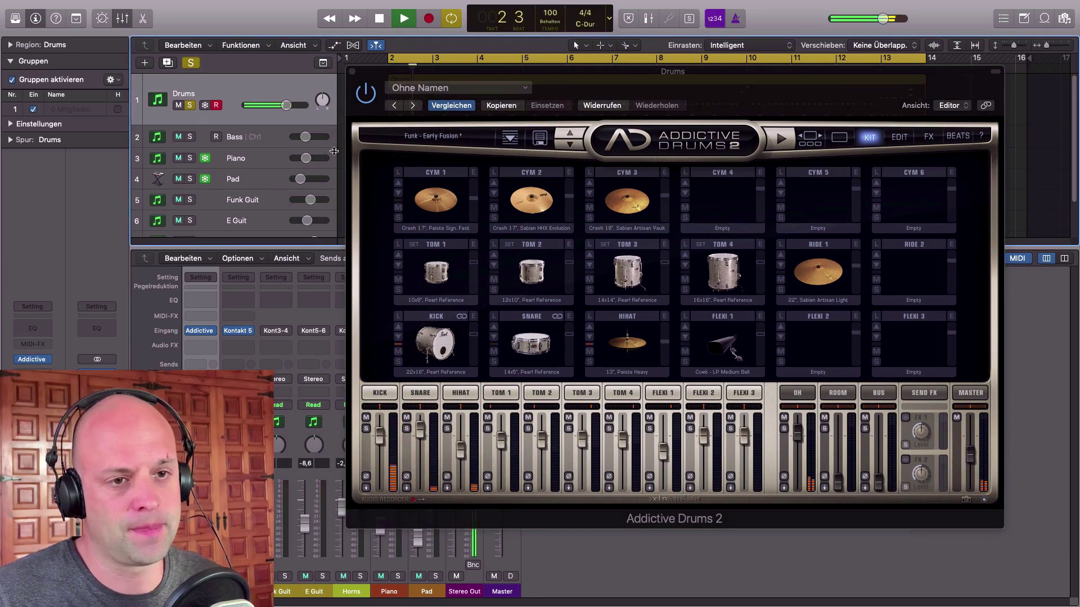
key("space")
Step: Enable the FX1 Delerb effect in Addictive Drums 2 and raise its Hall reverb decay to 22% during playback
left_click_drag(808, 91, 788, 81)
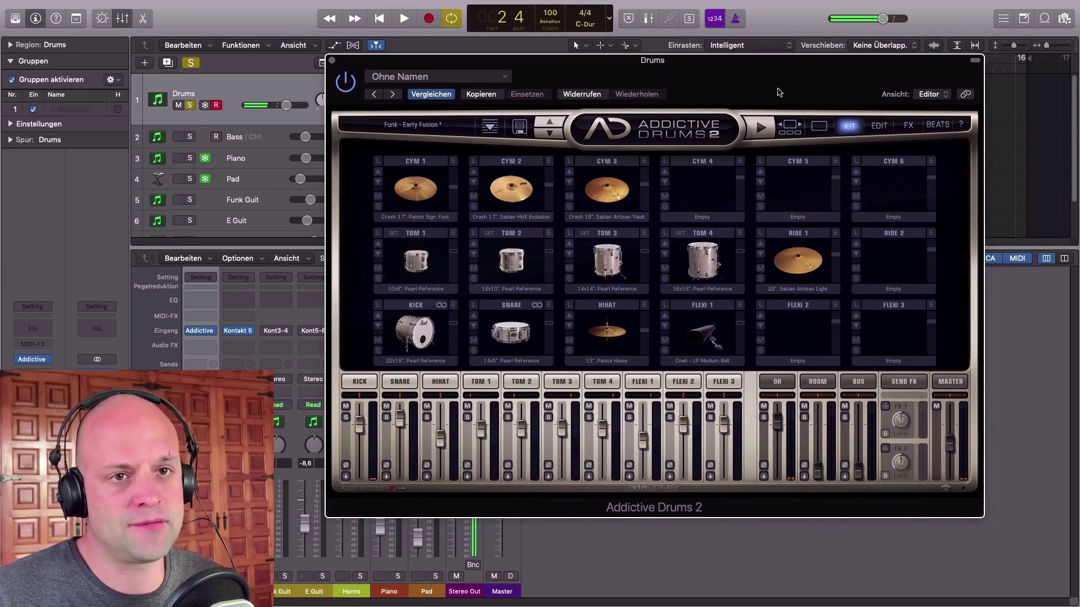
left_click(908, 126)
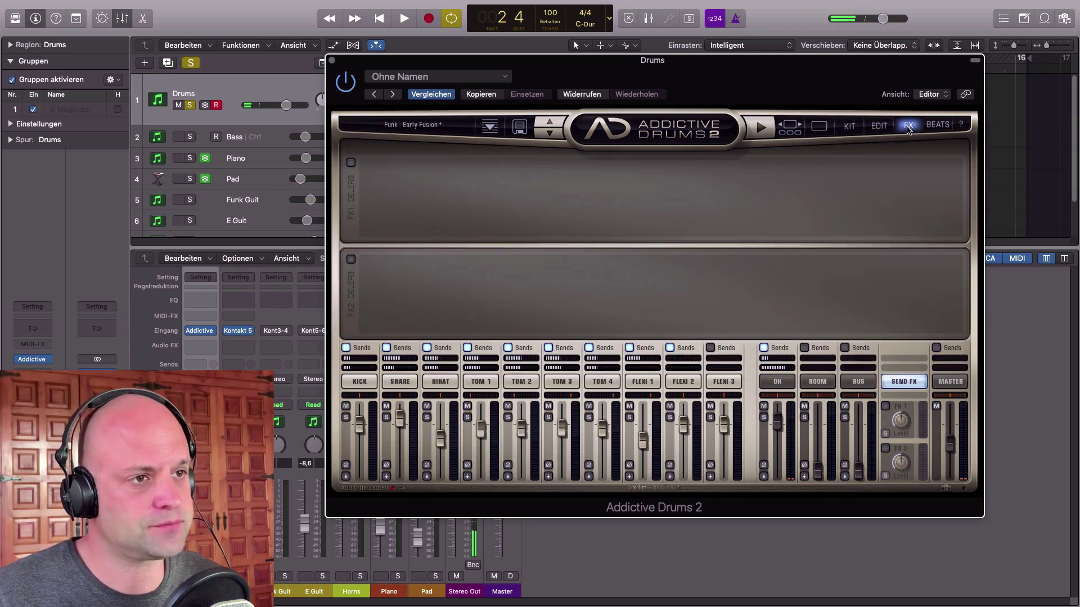
left_click(351, 164)
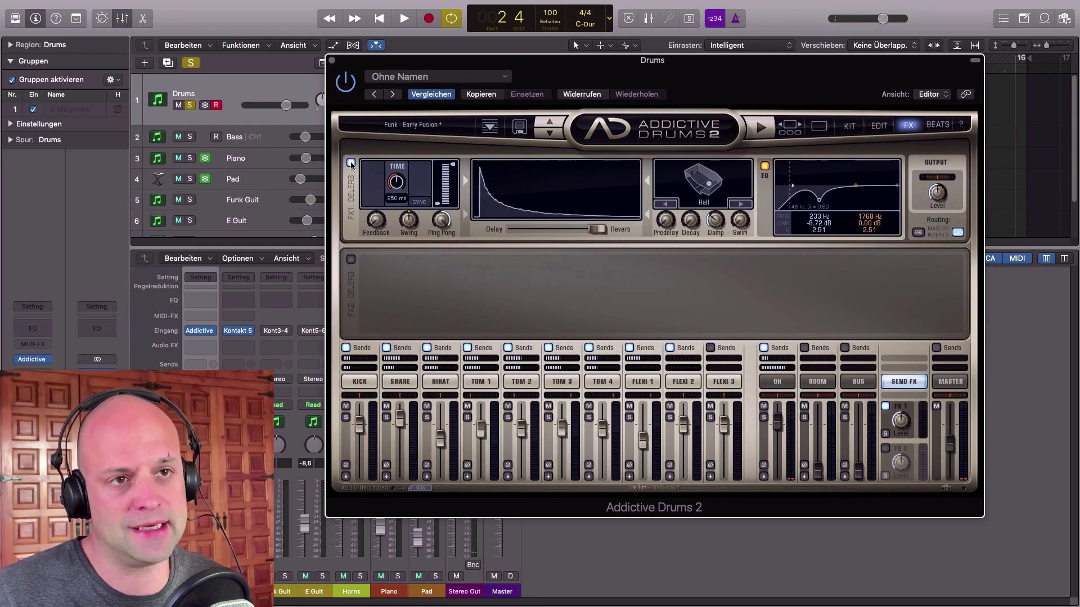
key("space")
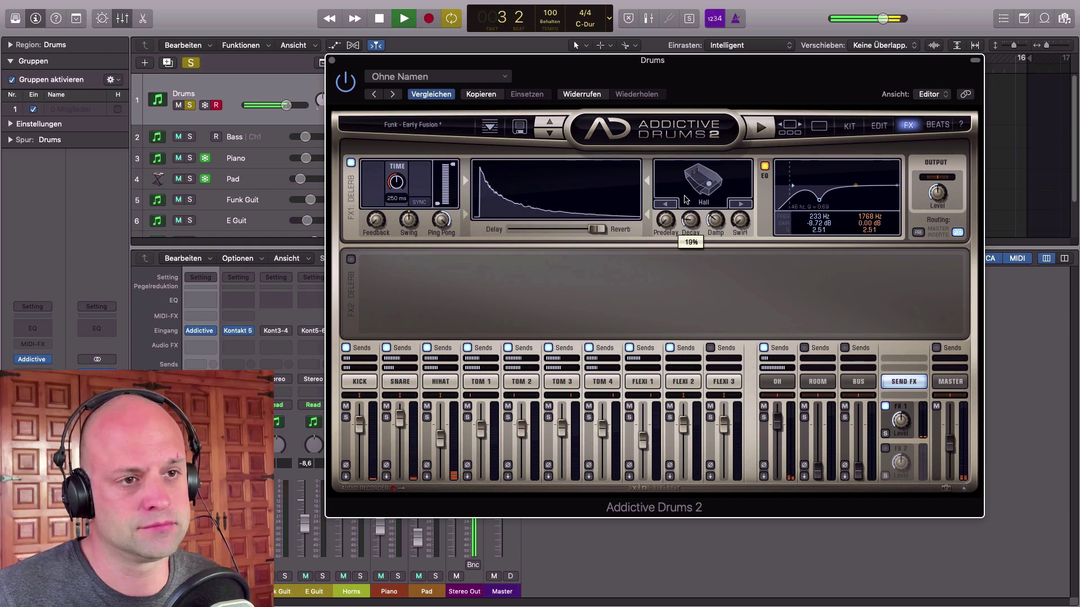
scroll(688, 215, "up", 3)
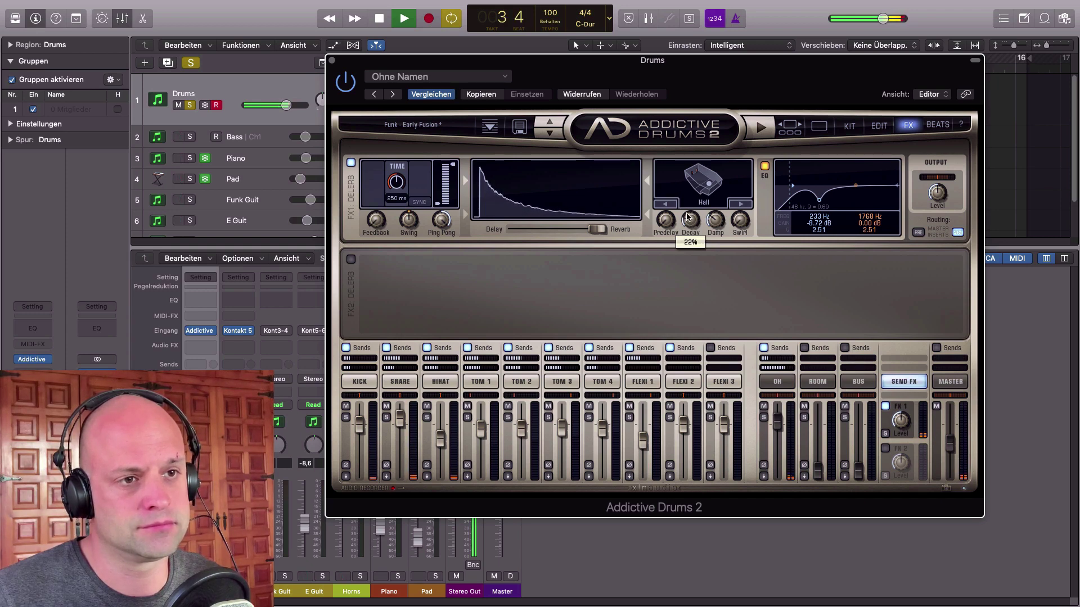
Step: Switch the FX1 reverb type to Plate, set its decay to 23% and stop playback
left_click(741, 204)
scroll(691, 223, "up", 1)
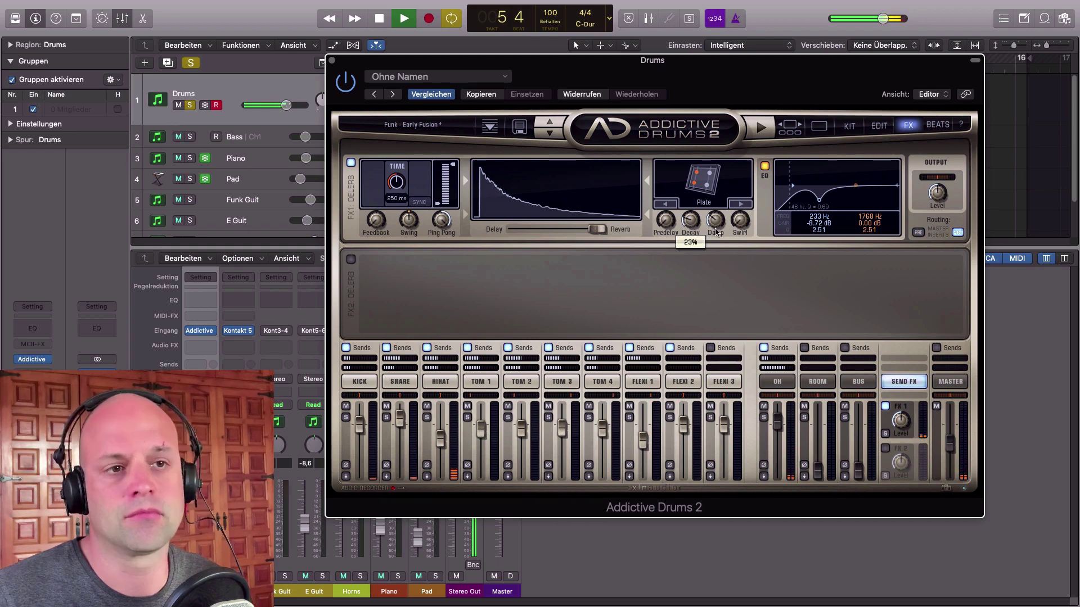
key("space")
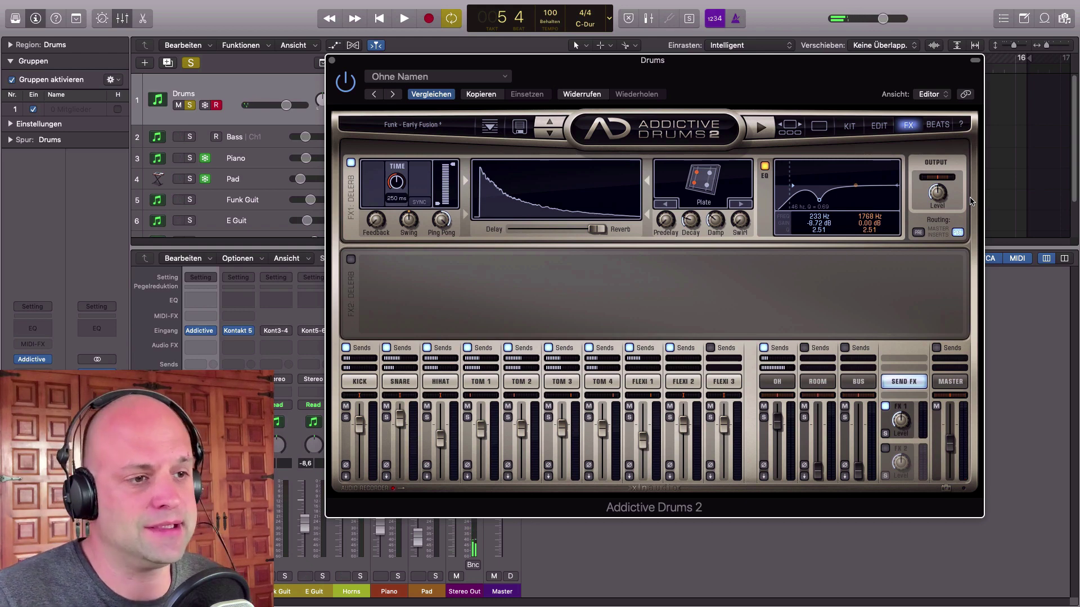
Step: Examine the insert effects available for the Drums channel and the Edit and Kit pages of Addictive Drums 2
left_click_drag(790, 86, 806, 86)
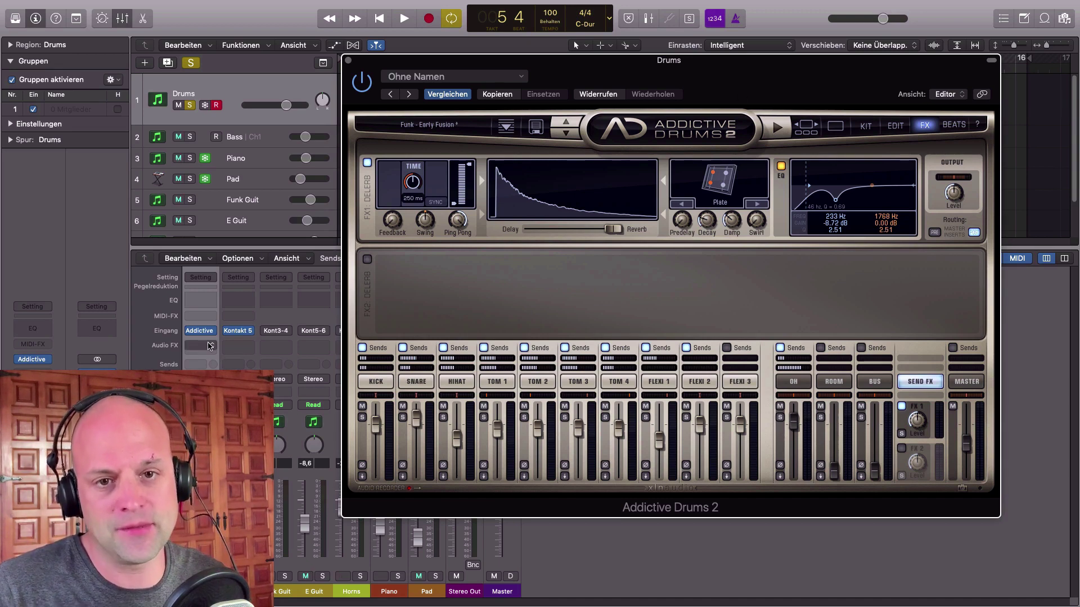
left_click(208, 347)
mouse_move(275, 479)
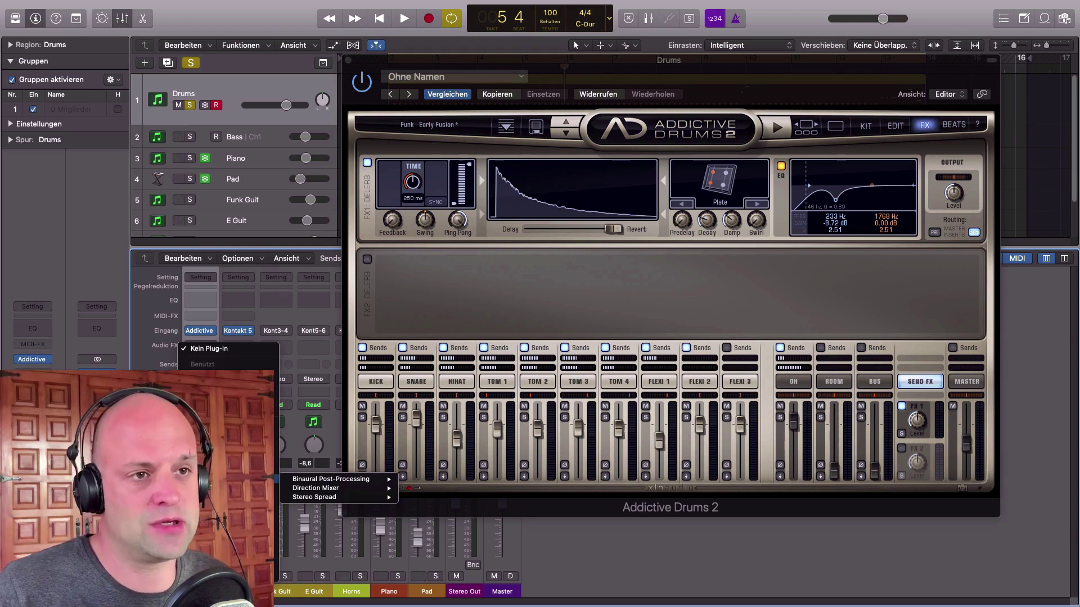
left_click(777, 74)
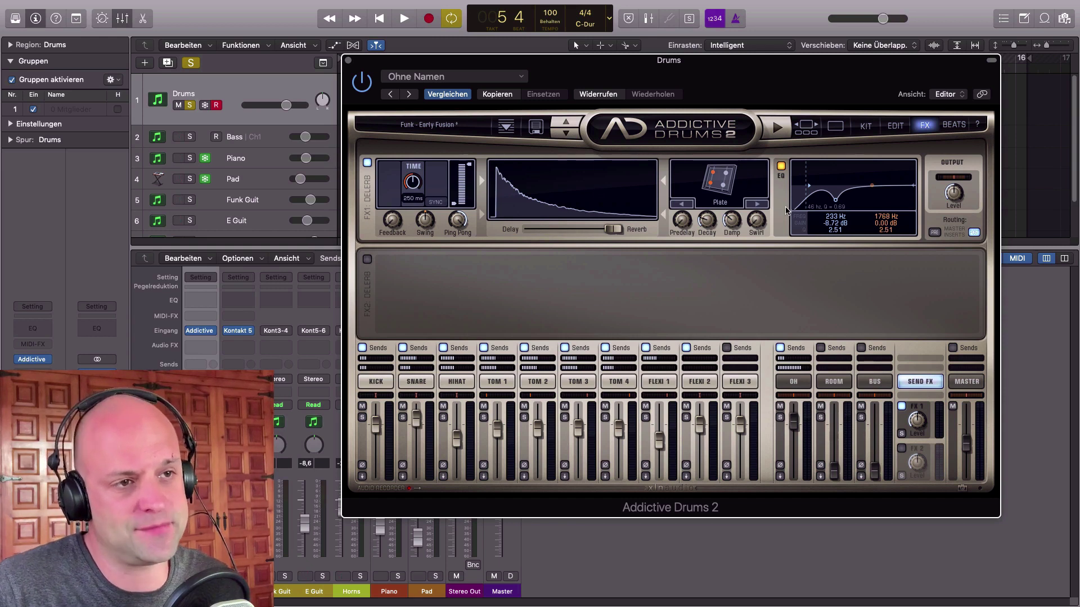
left_click(894, 125)
left_click(864, 123)
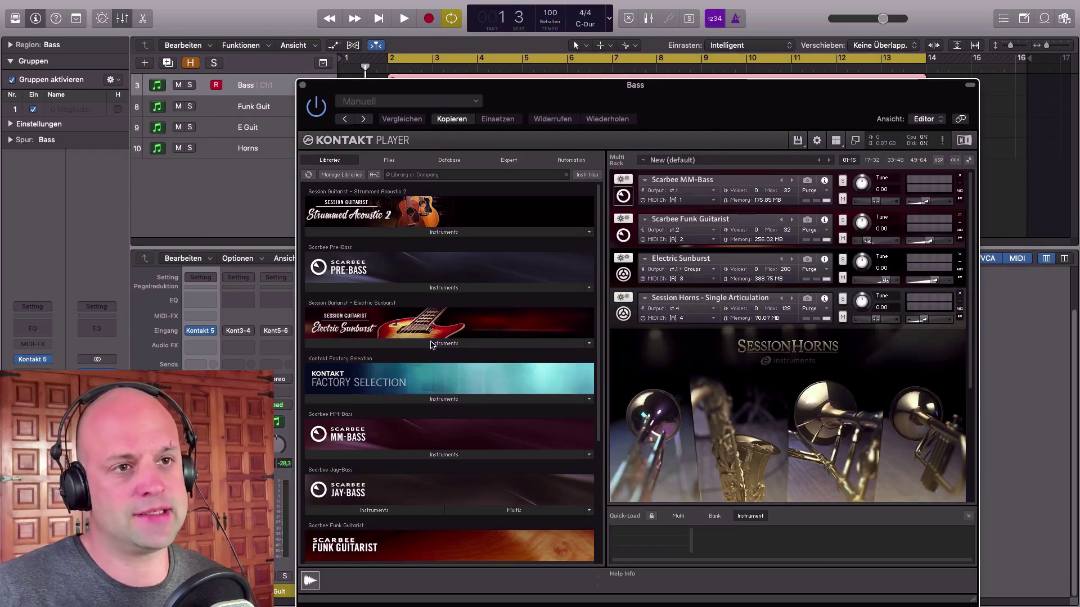
Step: Expand the Scarbee MM-Bass instrument in the rack and set its player profile type to Soul & Funk
left_click_drag(754, 107, 682, 32)
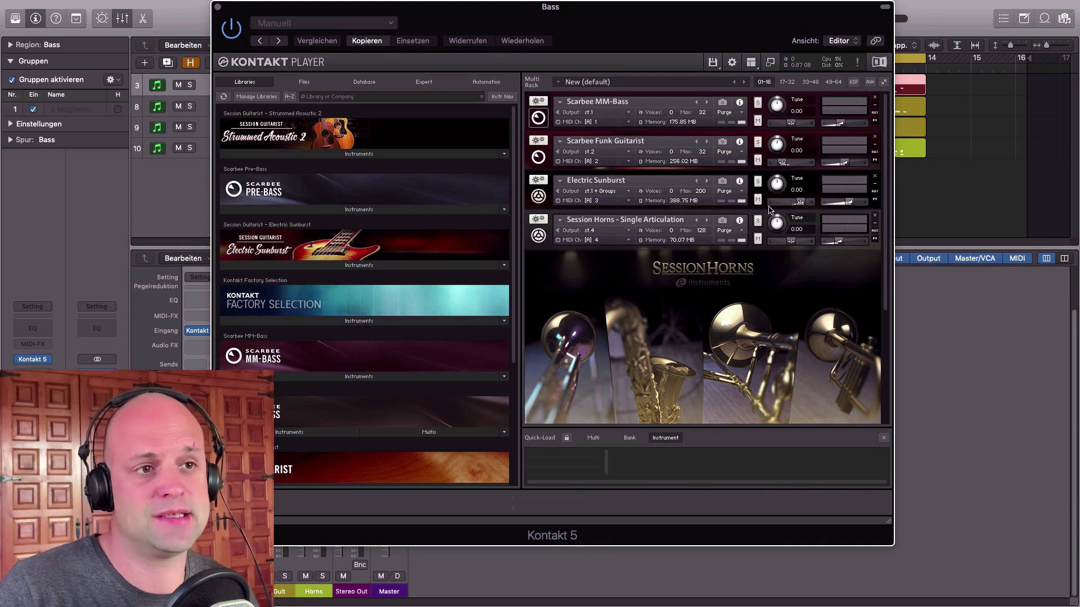
left_click(539, 118)
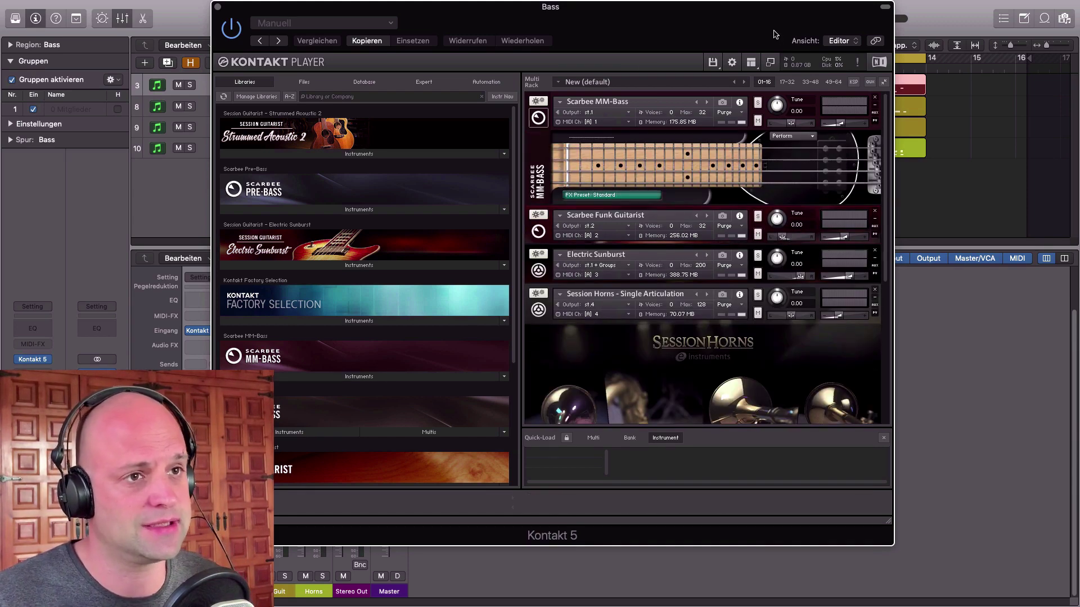
left_click_drag(776, 37, 767, 76)
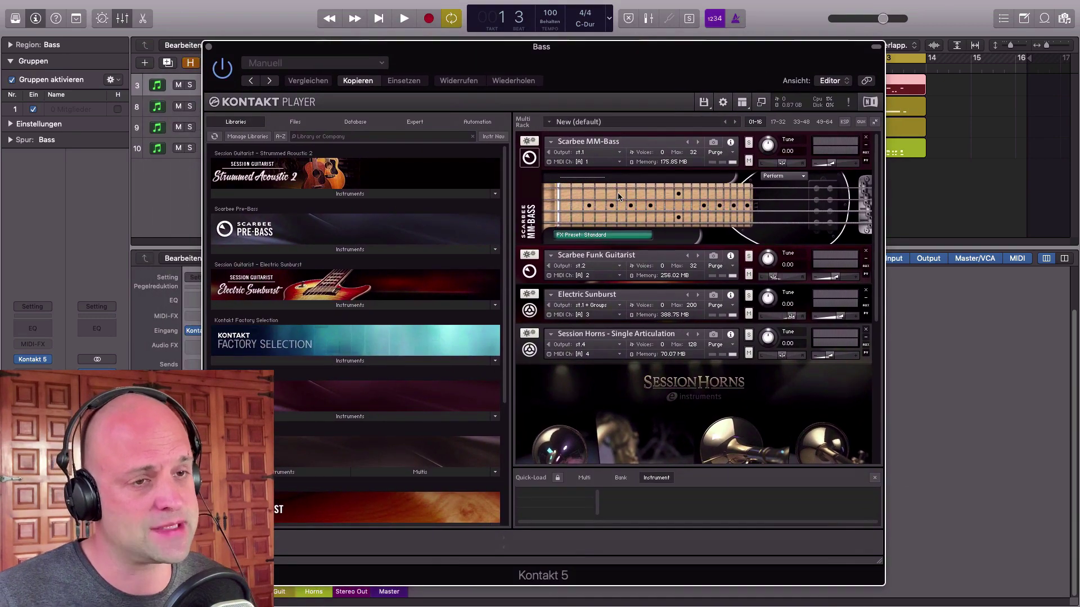
left_click(804, 177)
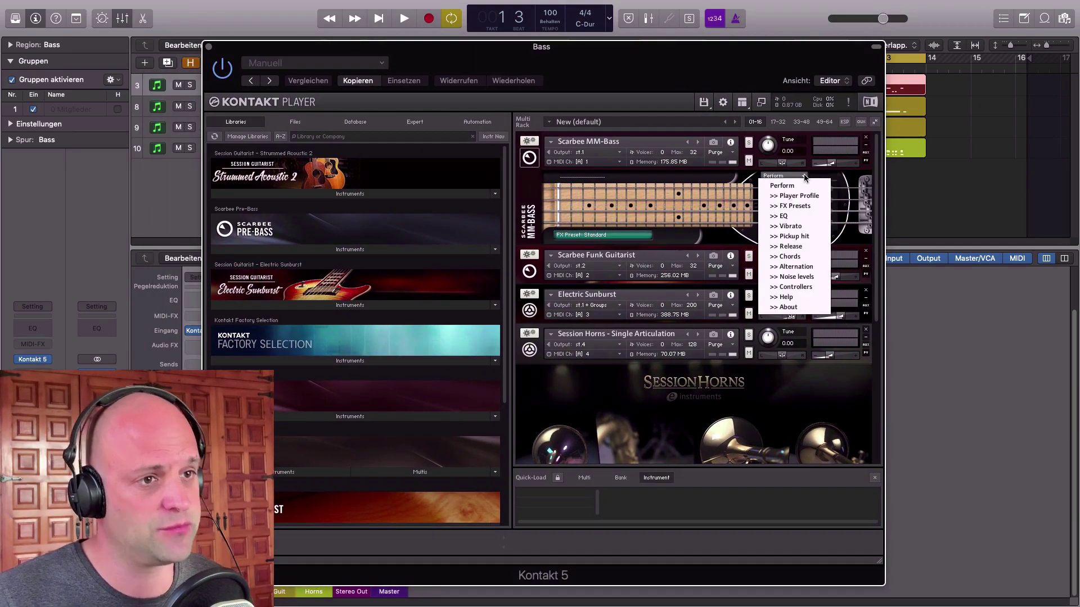
left_click(799, 195)
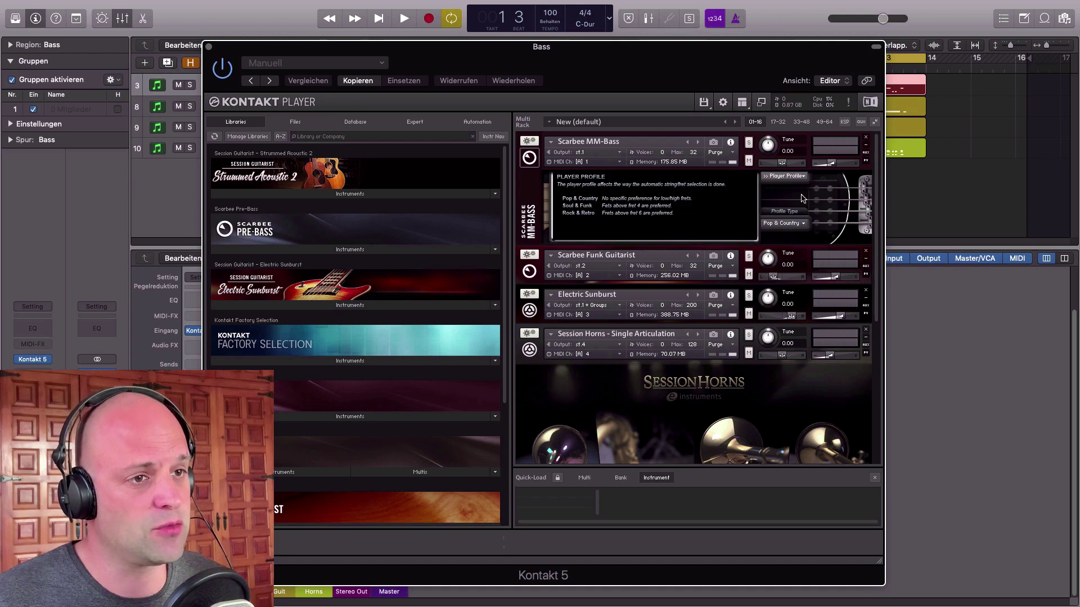
left_click(804, 225)
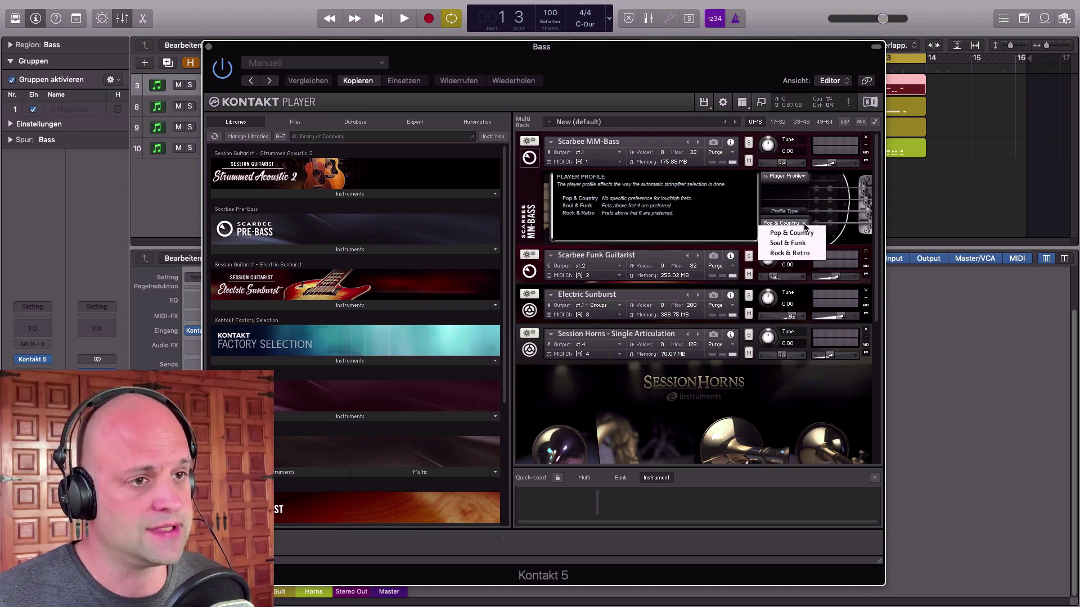
left_click(798, 243)
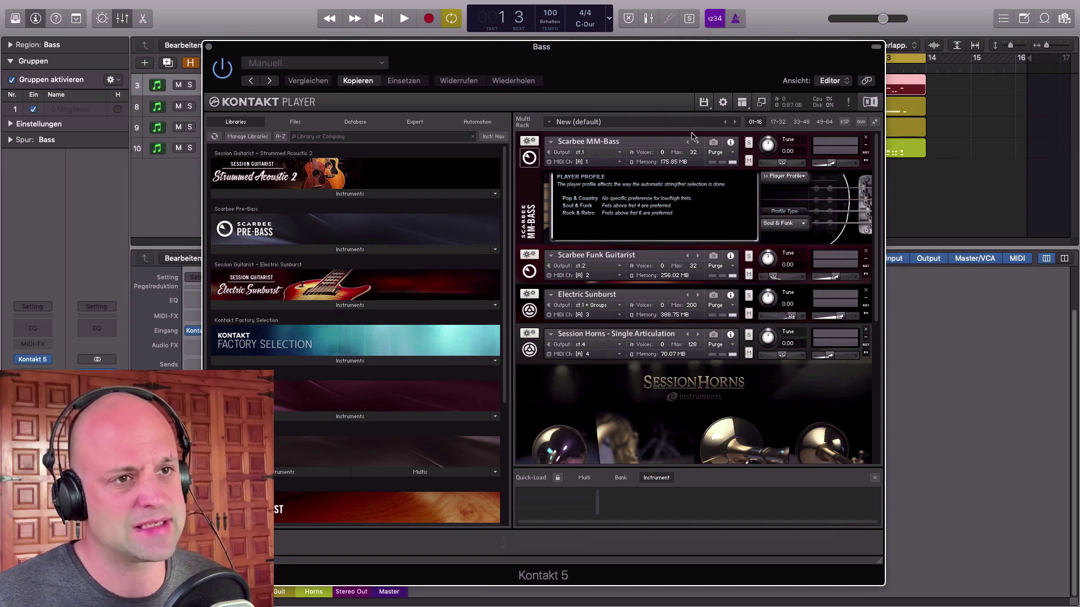
Step: Show the Scarbee MM-Bass equalizer page, then solo the Bass track and disarm it for recording
left_click(804, 178)
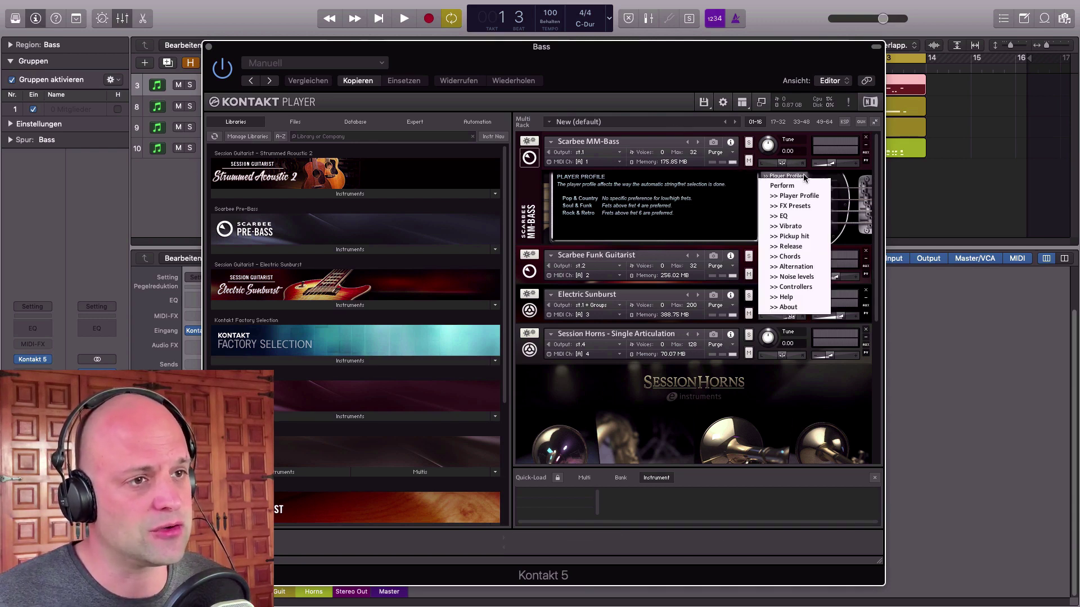
left_click(785, 216)
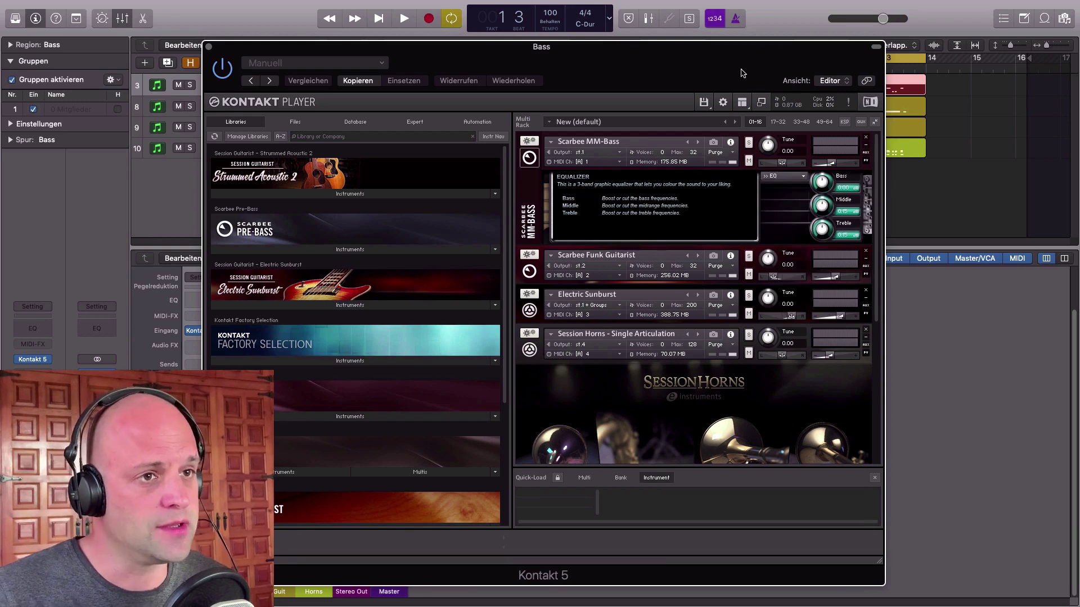
left_click_drag(741, 73, 944, 74)
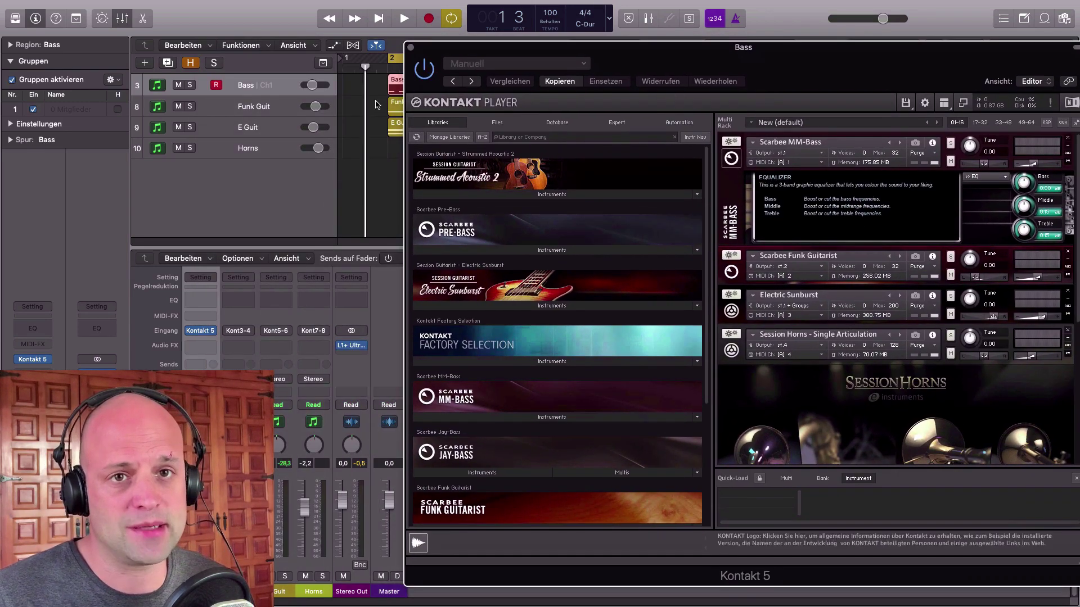
left_click(190, 85)
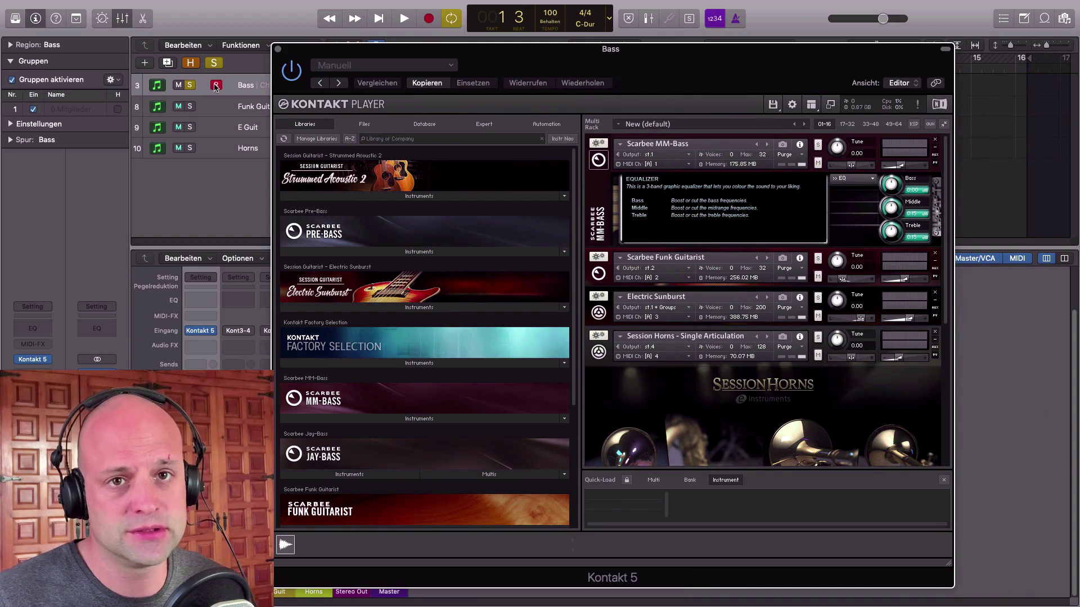
left_click(215, 85)
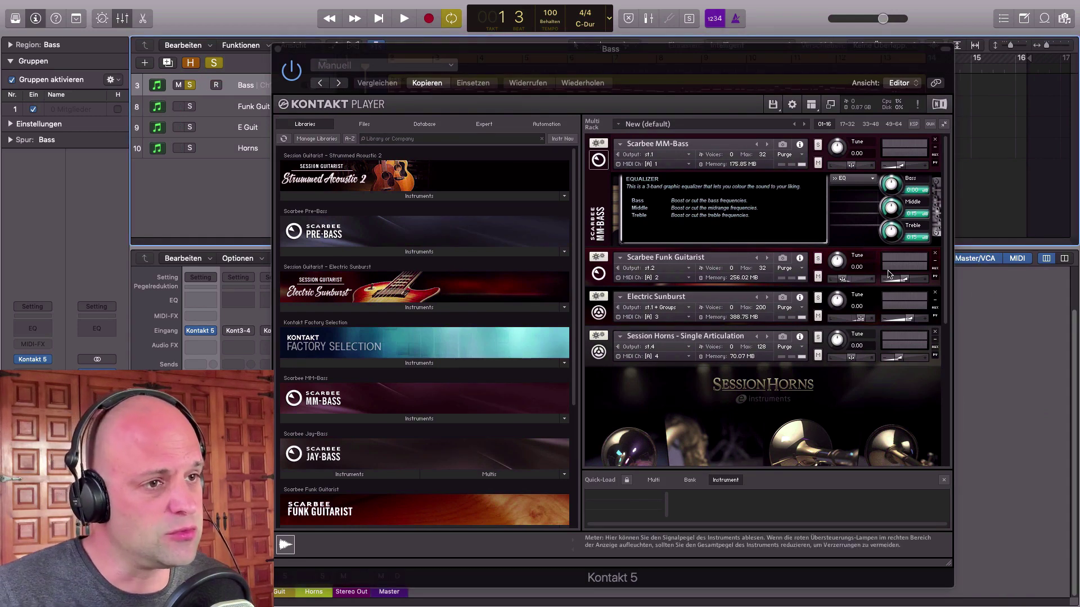
Step: Adjust the Middle and Treble levels of the Scarbee MM-Bass equalizer during playback, then stop playback
key("space")
left_click_drag(889, 209, 893, 233)
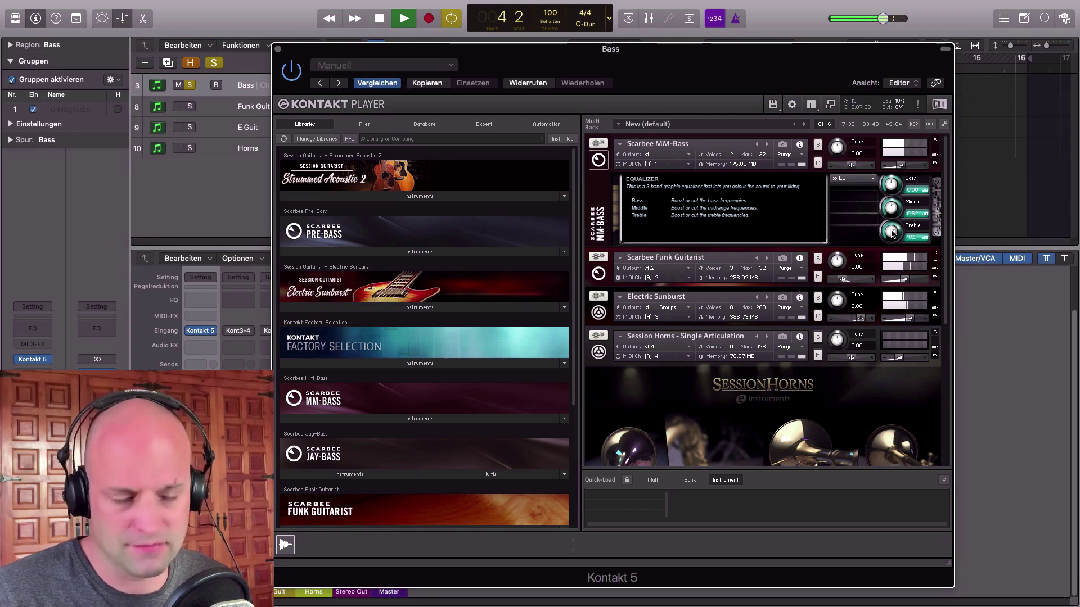
left_click_drag(893, 206, 889, 231)
key("space")
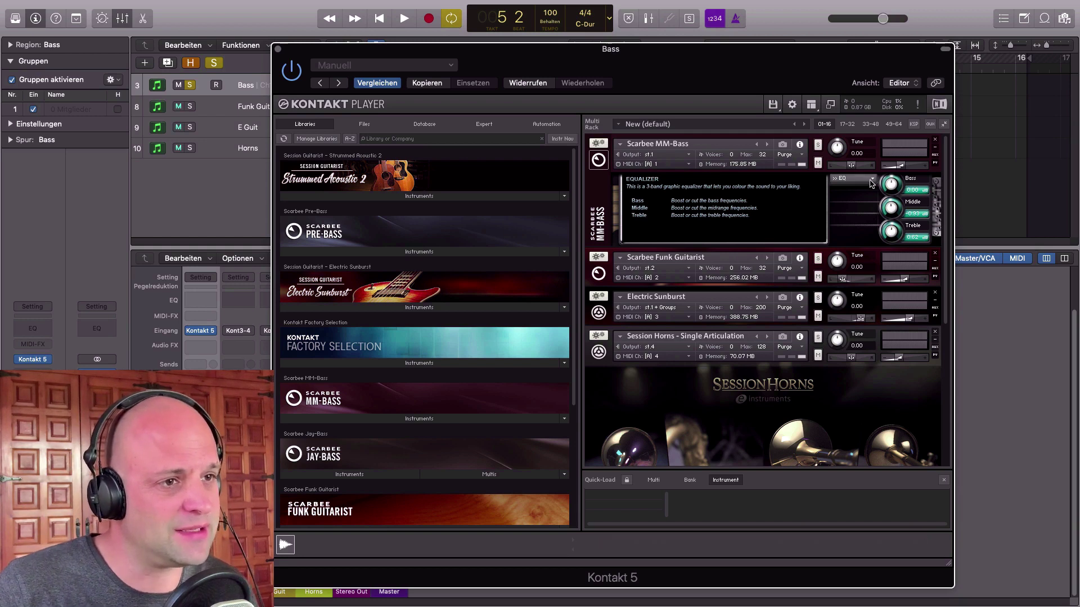
Step: Look at the Controllers page of Scarbee MM-Bass and return to its Perform page
left_click(852, 178)
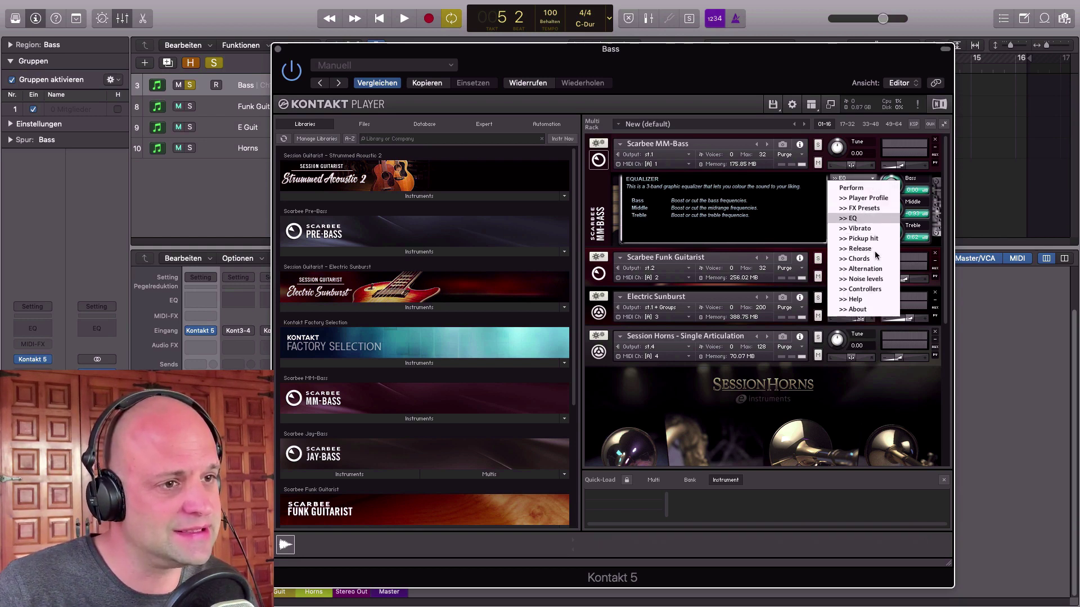
left_click(879, 290)
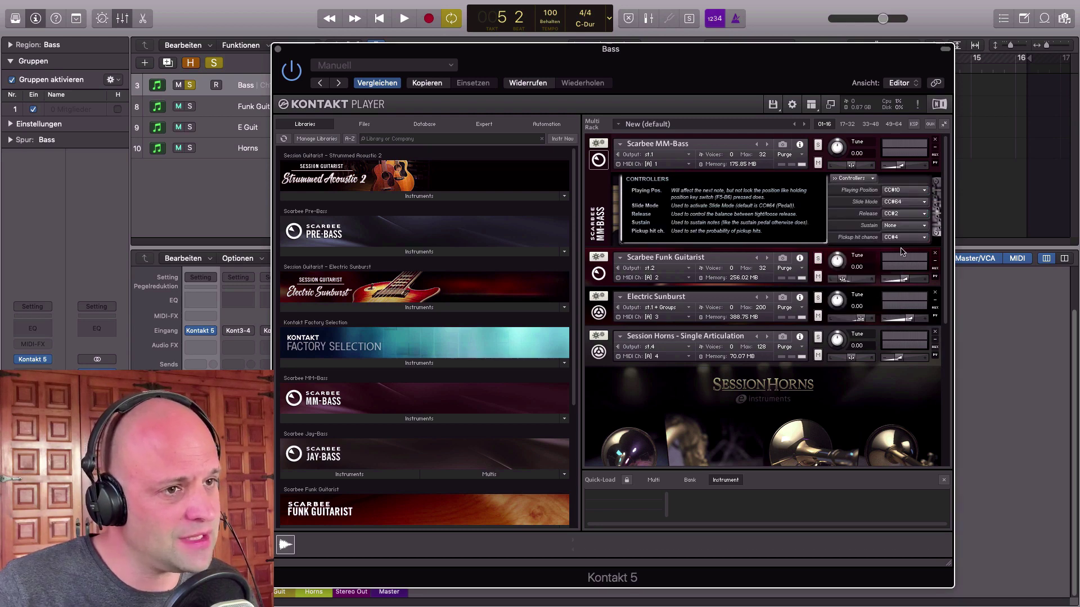
left_click(878, 180)
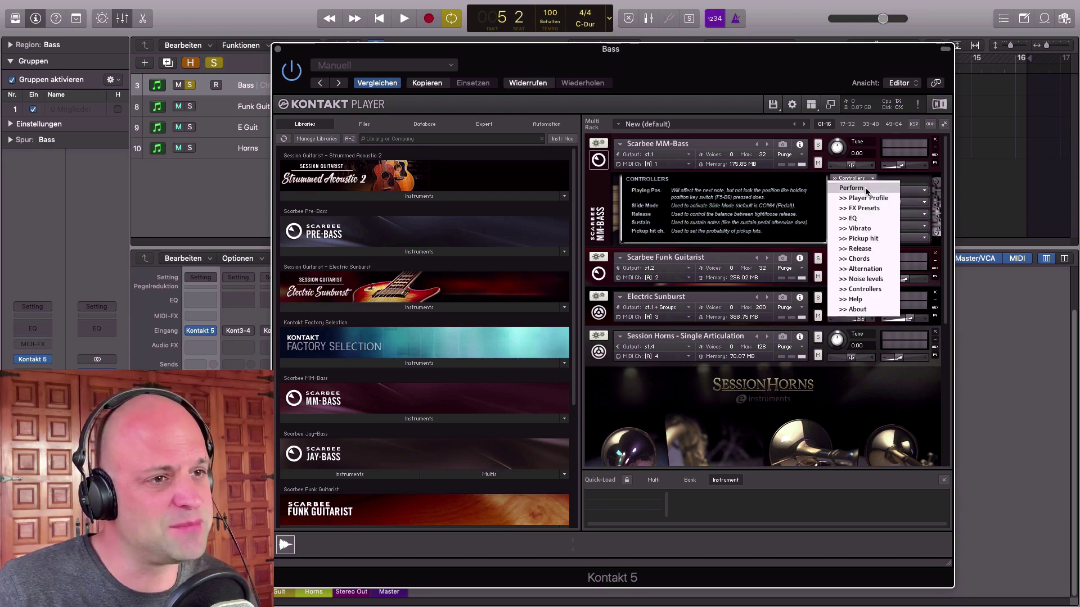
left_click(887, 188)
left_click_drag(772, 73, 831, 72)
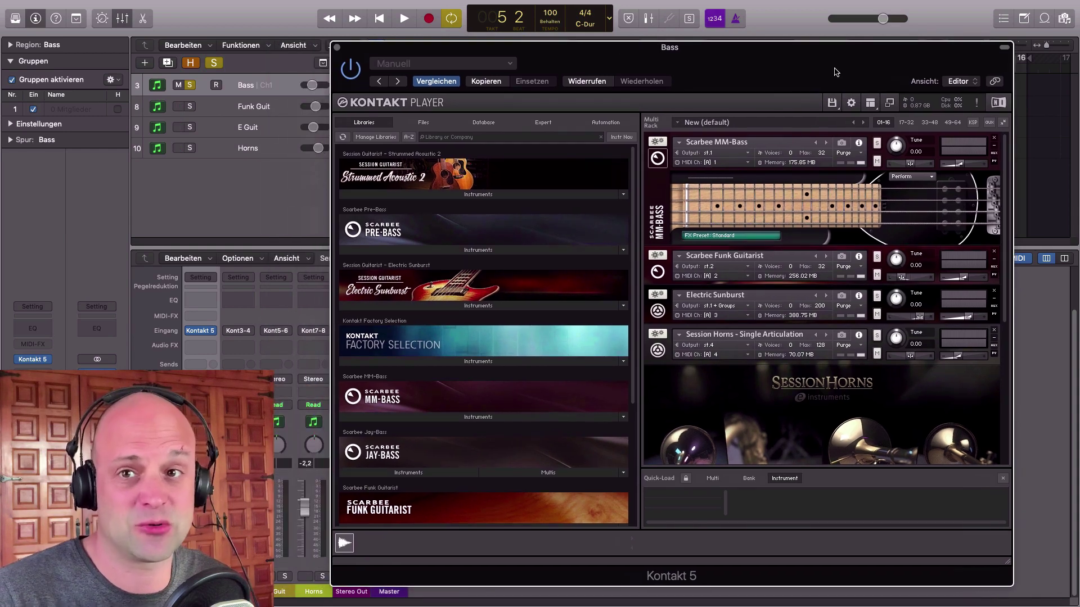
Step: Insert Bass Amp Designer on the Bass channel and load its Nice Definition preset
key("v")
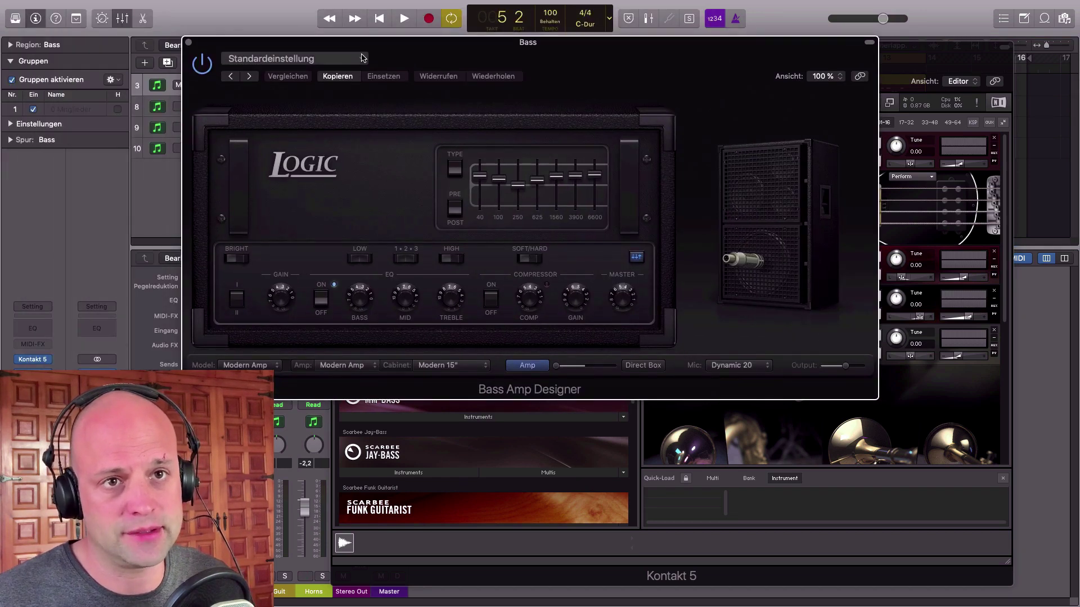
left_click(294, 59)
mouse_move(329, 603)
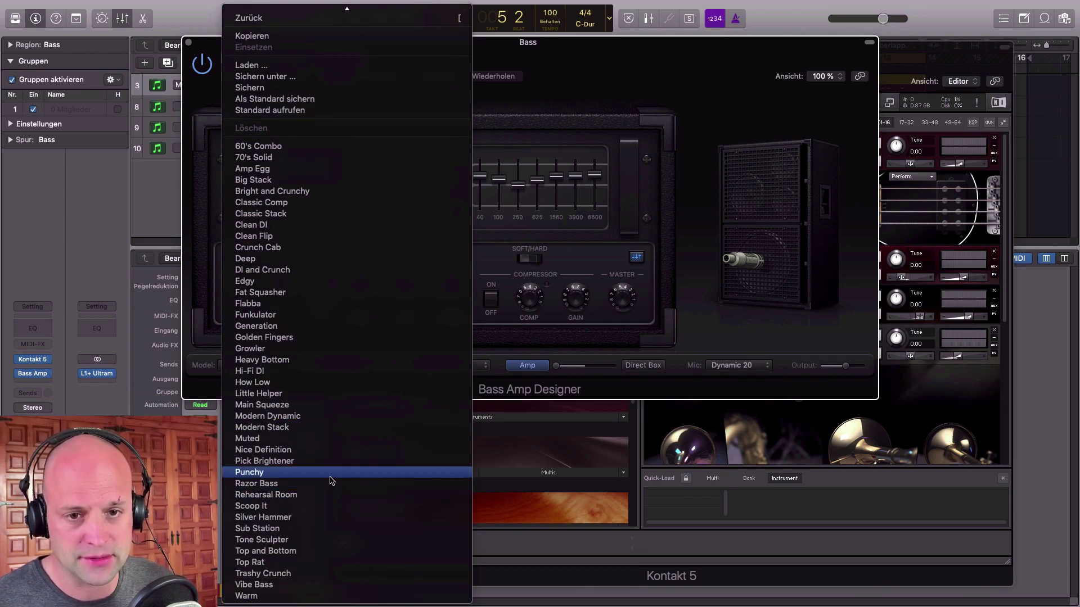
left_click(327, 450)
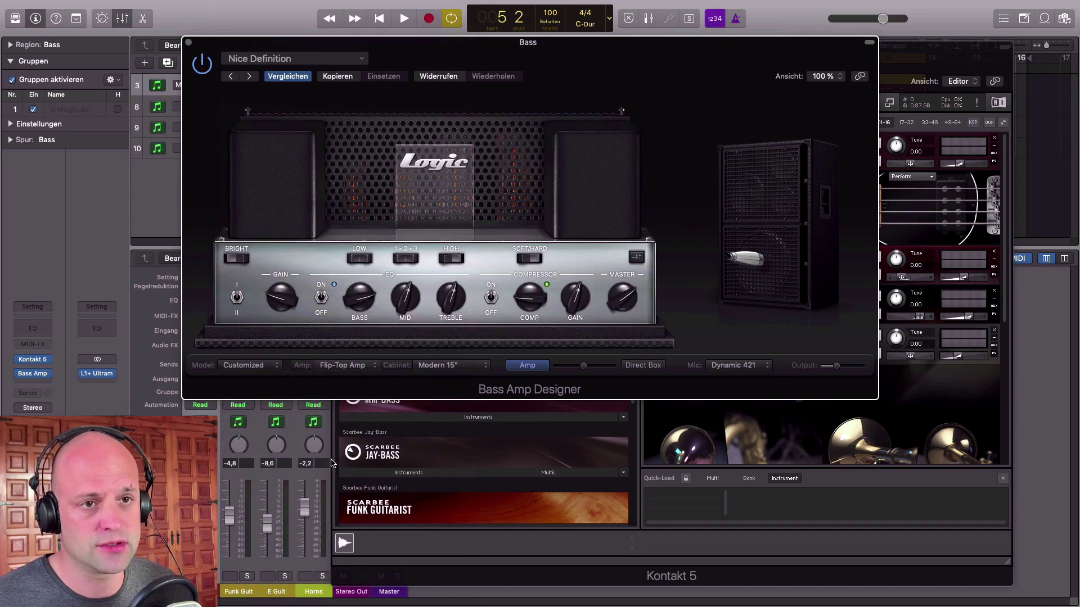
Step: Show the bass amp's graphic EQ, slightly lower 250 and raise 625 and 1560 during playback, then close the amp
left_click_drag(644, 85, 682, 221)
left_click(661, 387)
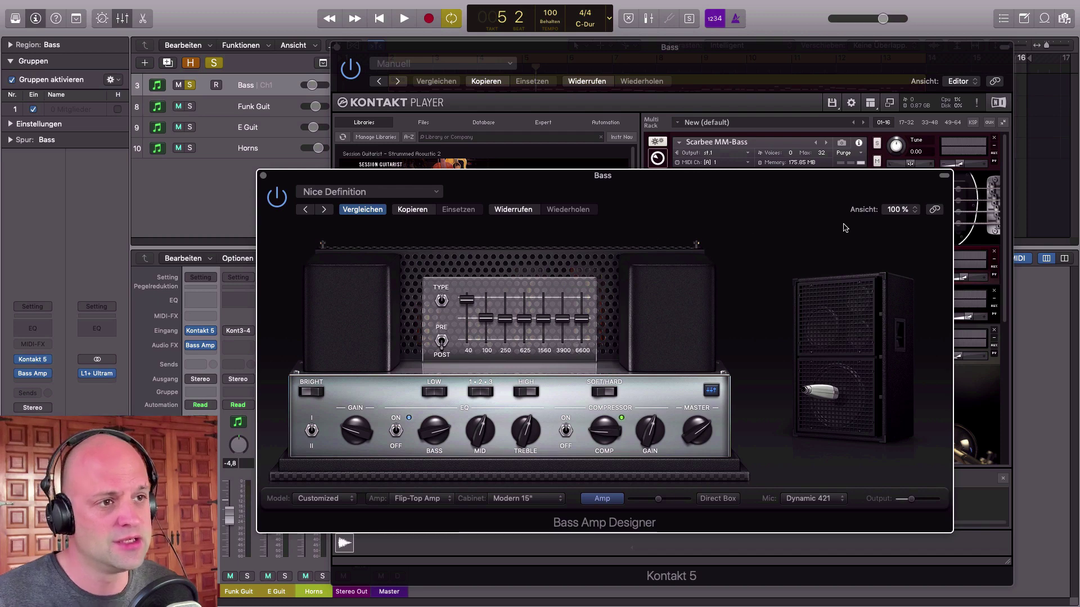
left_click_drag(678, 219, 497, 219)
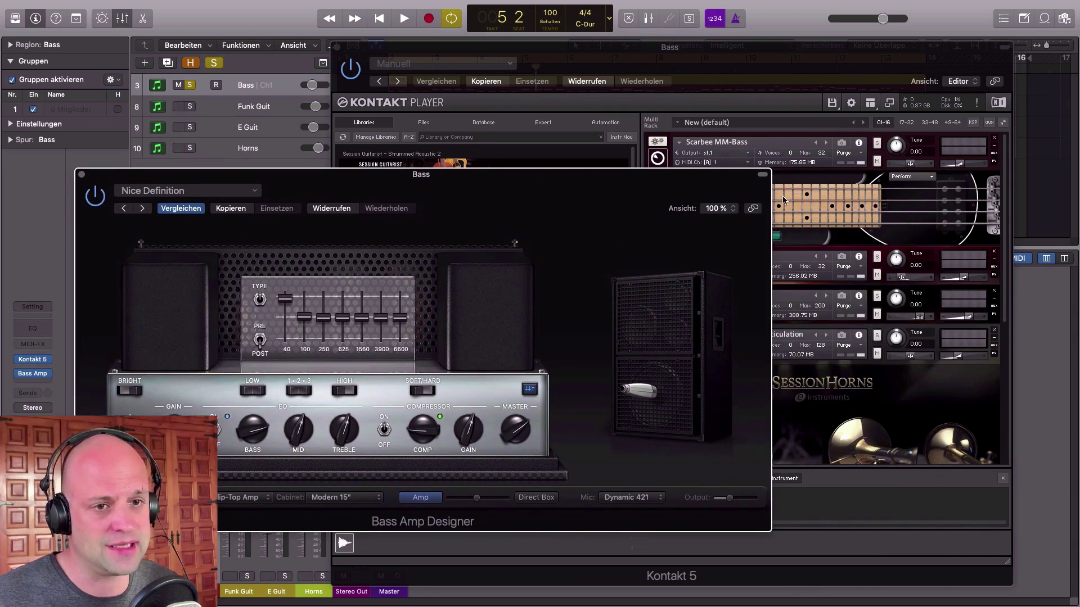
left_click_drag(615, 211, 843, 209)
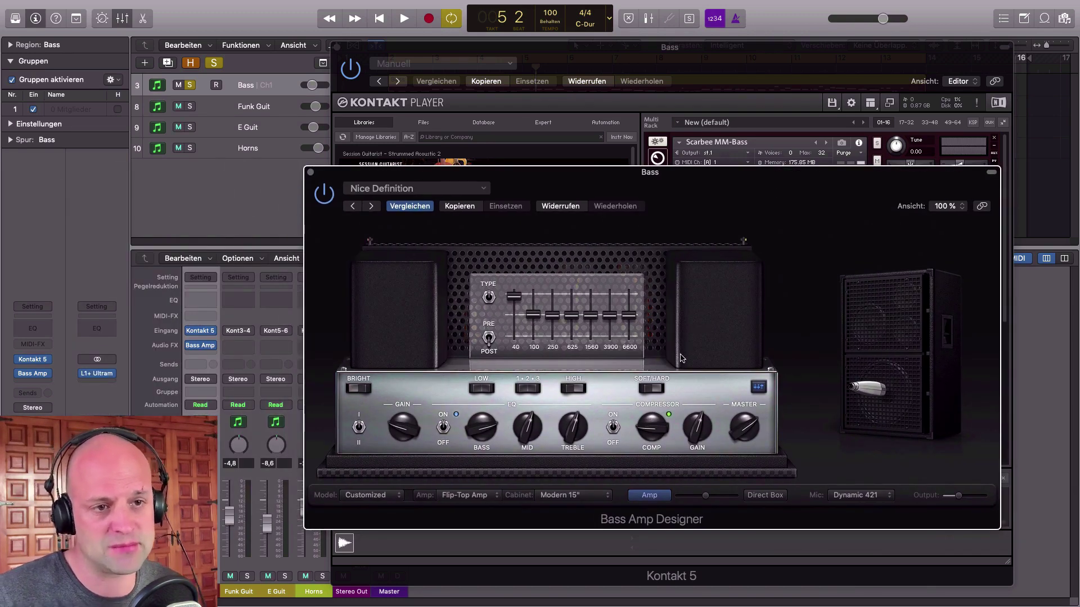
key("space")
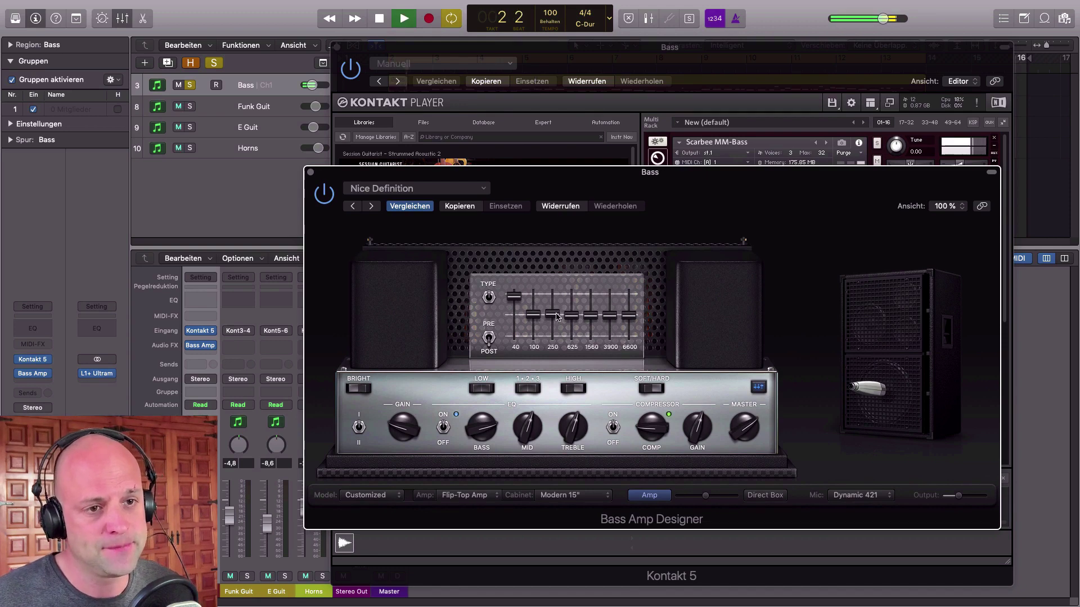
left_click_drag(556, 318, 610, 316)
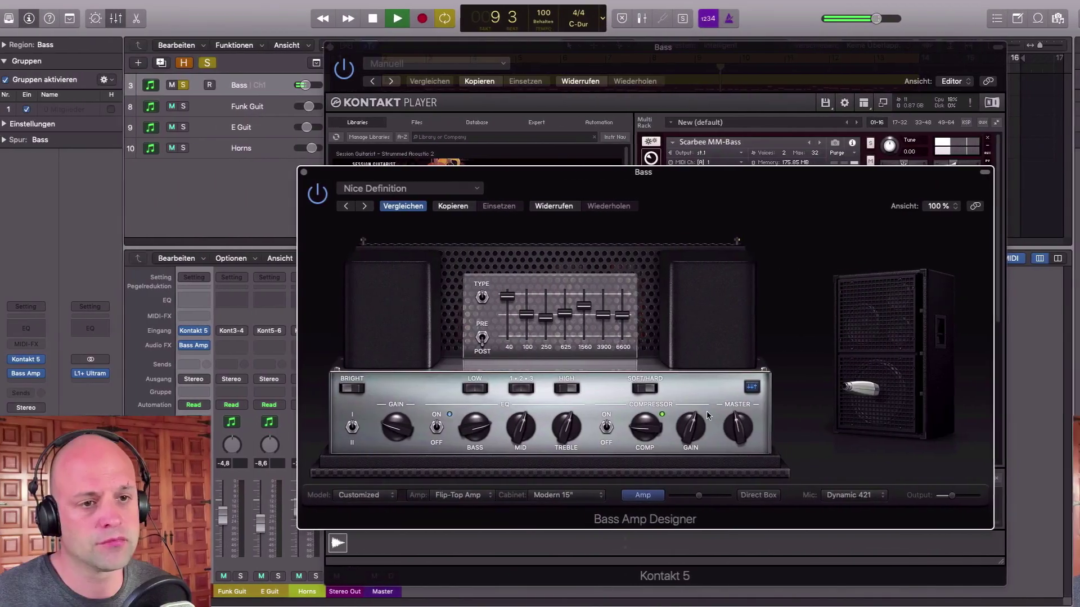
key("space")
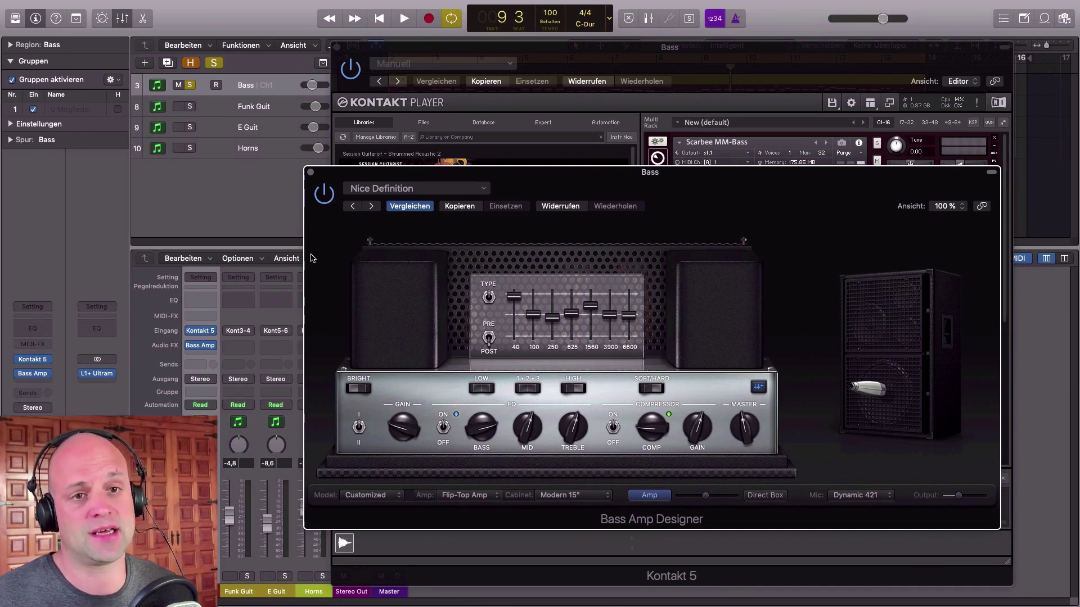
left_click(310, 172)
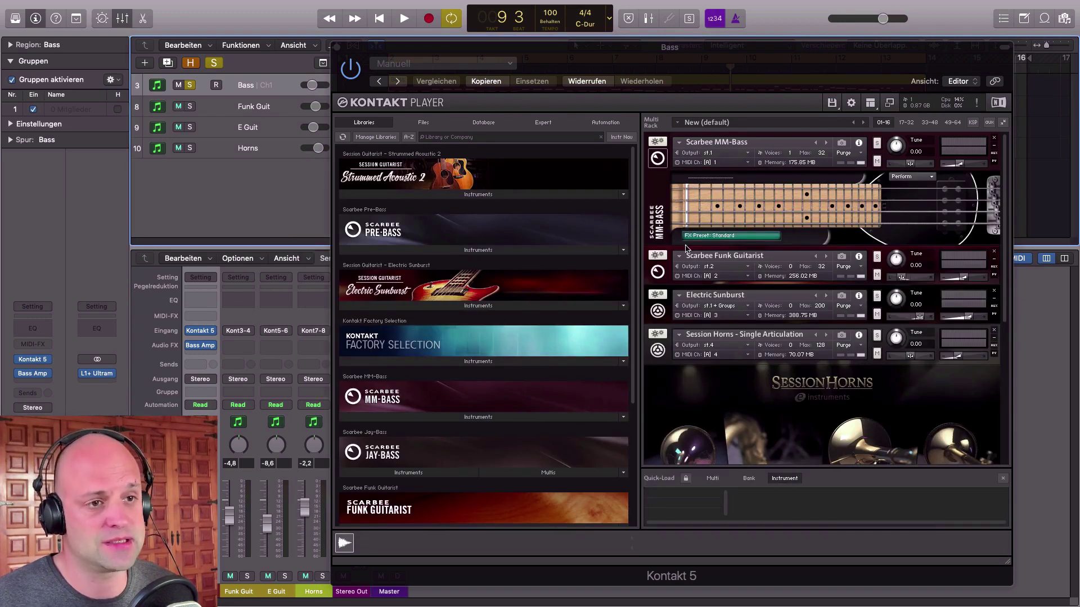
Step: Collapse Scarbee MM-Bass, expand Scarbee Funk Guitarist and play a passage with the Funk Guit track soloed
left_click(658, 158)
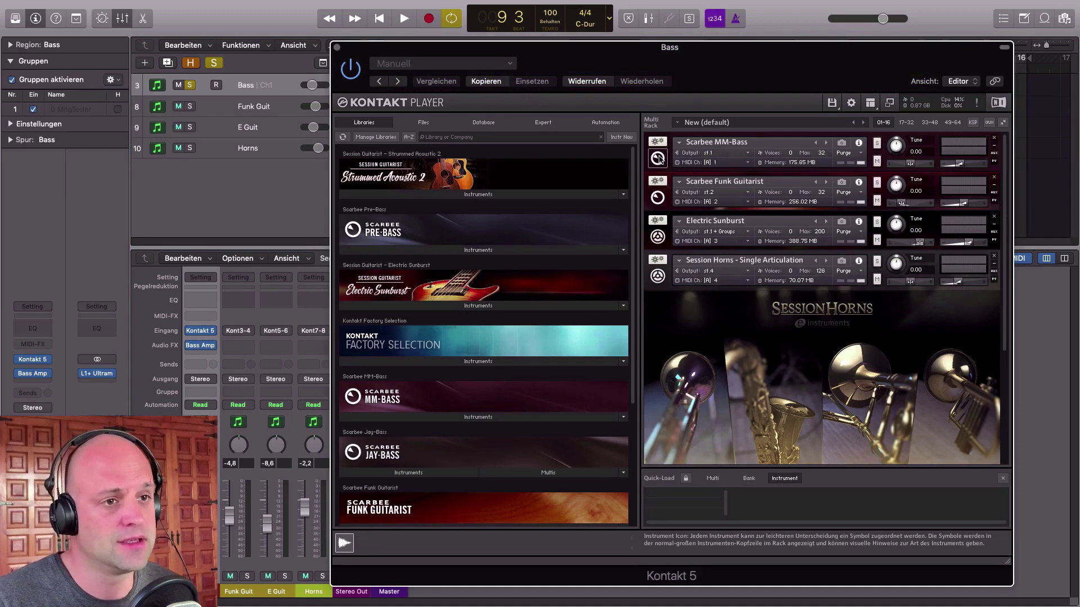
left_click(657, 197)
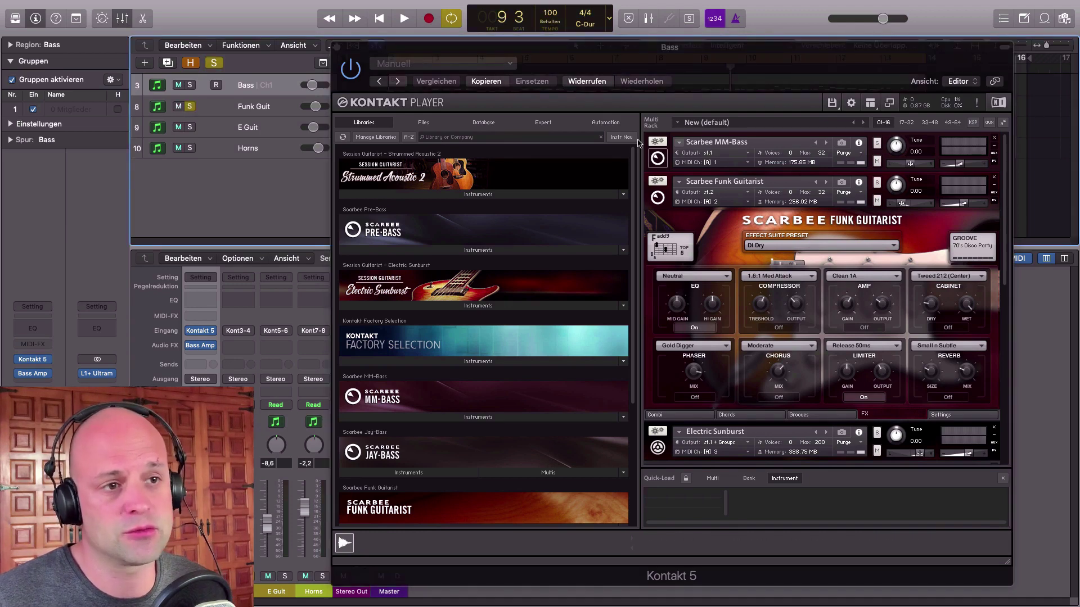
key("space")
left_click_drag(838, 89, 733, 86)
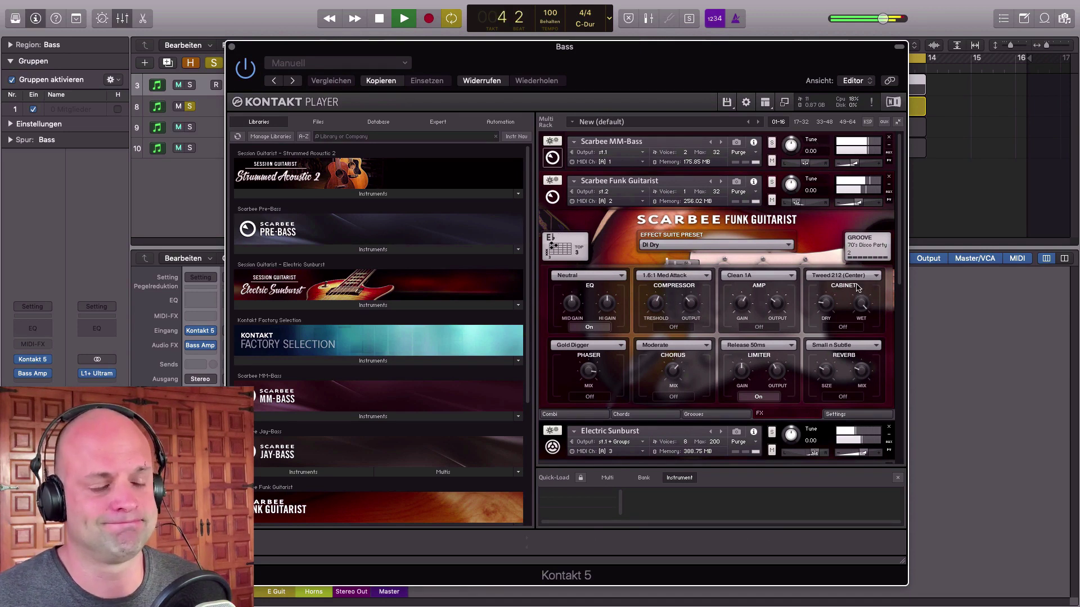
key("space")
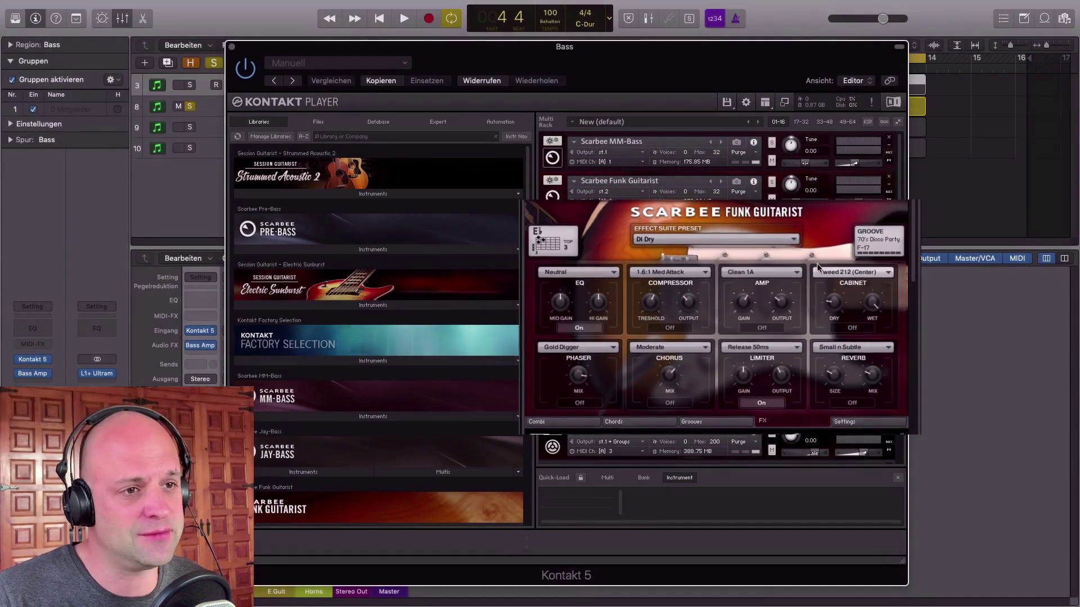
Step: Switch the Scarbee Funk Guitarist effect suite preset to Chorus 1 and play back the result
left_click(789, 245)
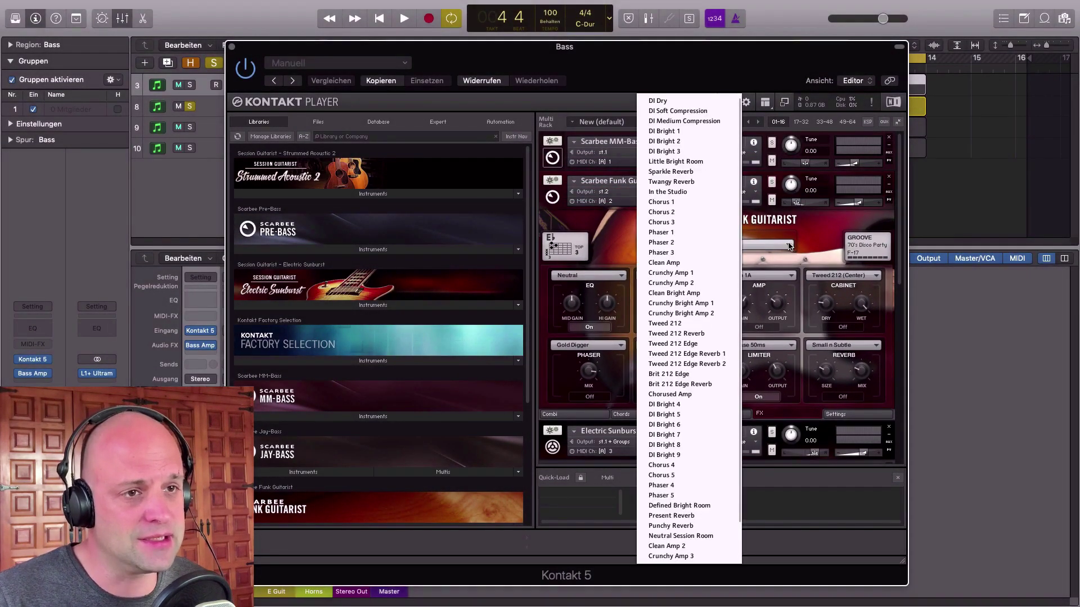
left_click(843, 221)
left_click(782, 247)
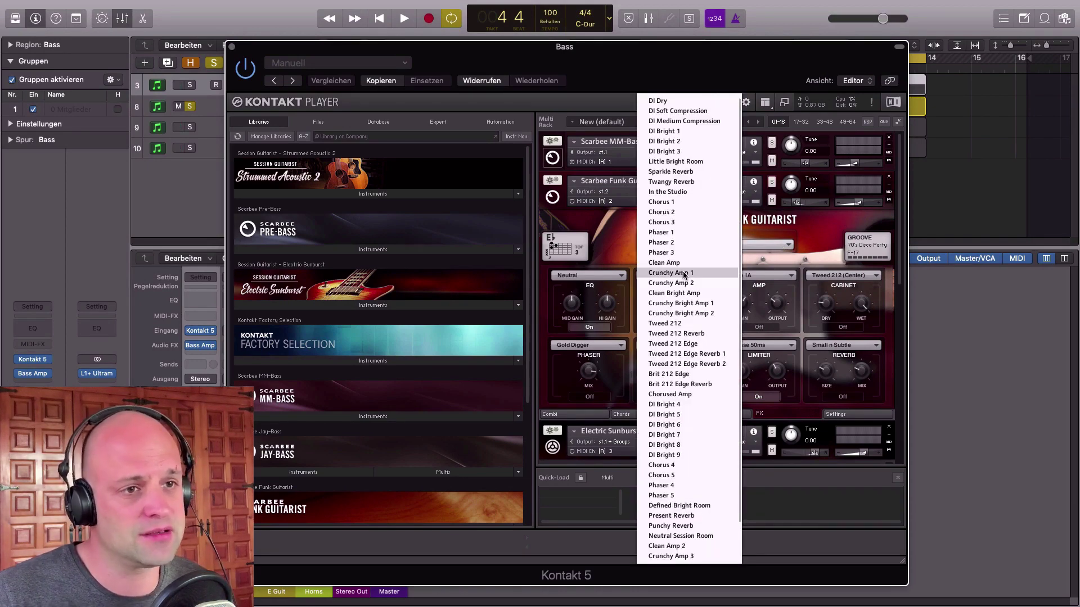
left_click(684, 202)
key("space")
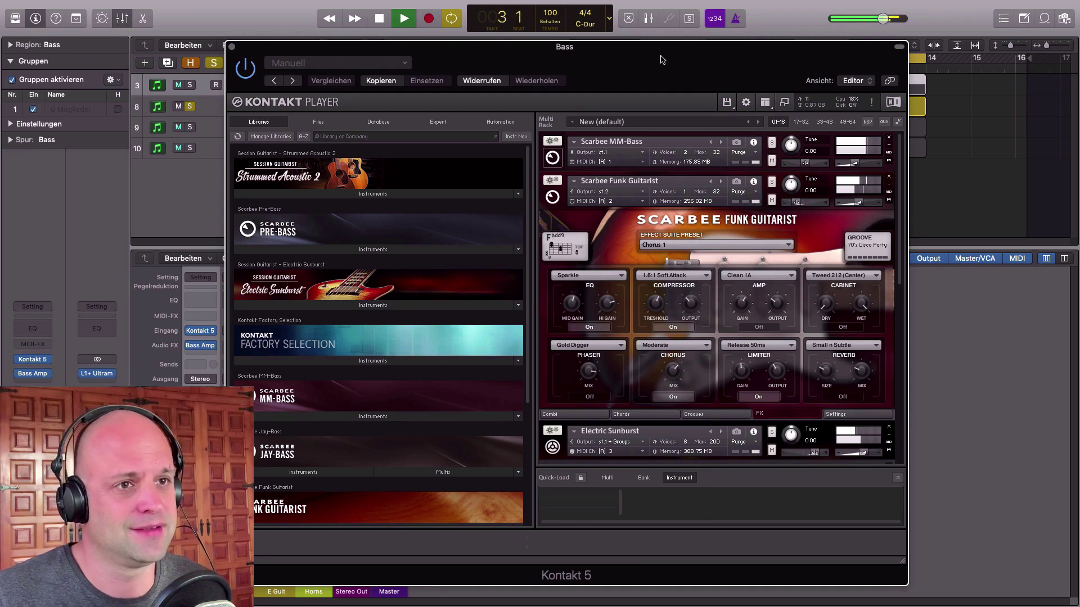
Step: Stop playback, move the Kontakt window clear of the mixer and insert a stereo Compressor on the Funk Guit channel
left_click_drag(662, 59, 761, 35)
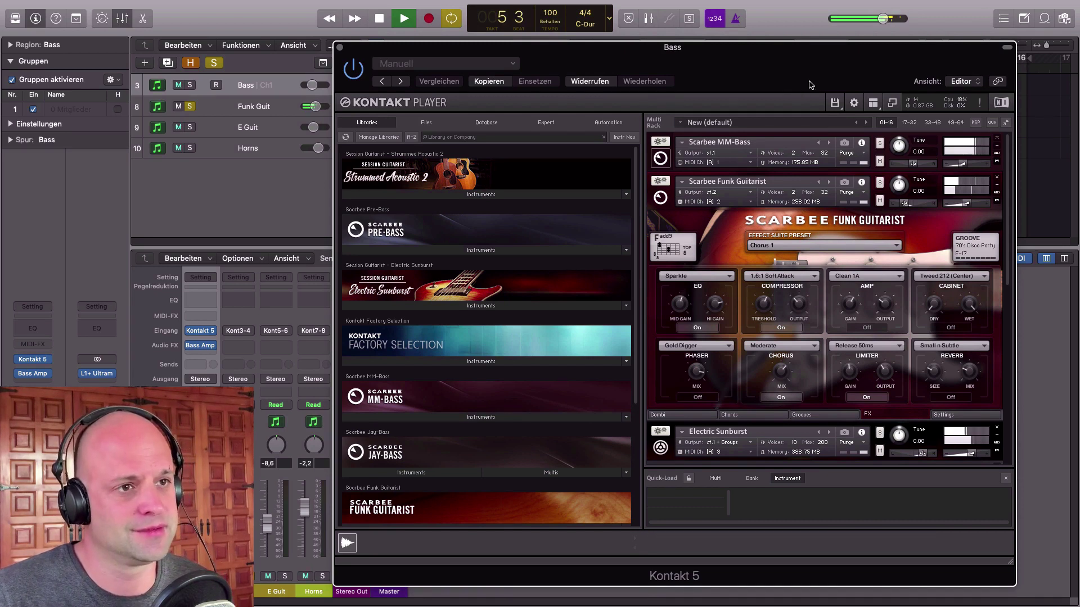
key("space")
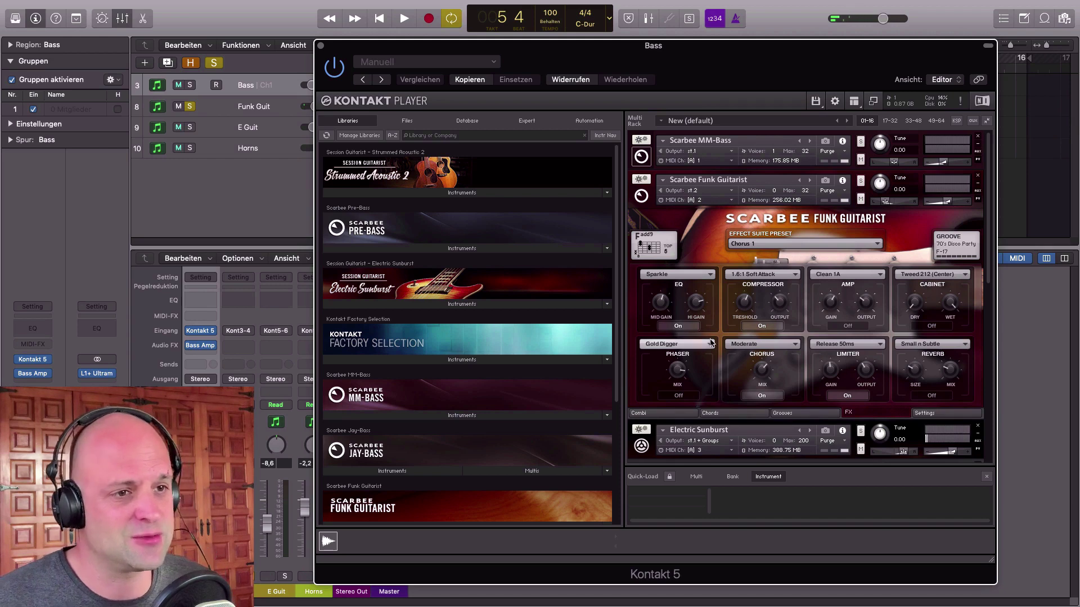
left_click_drag(678, 68, 785, 73)
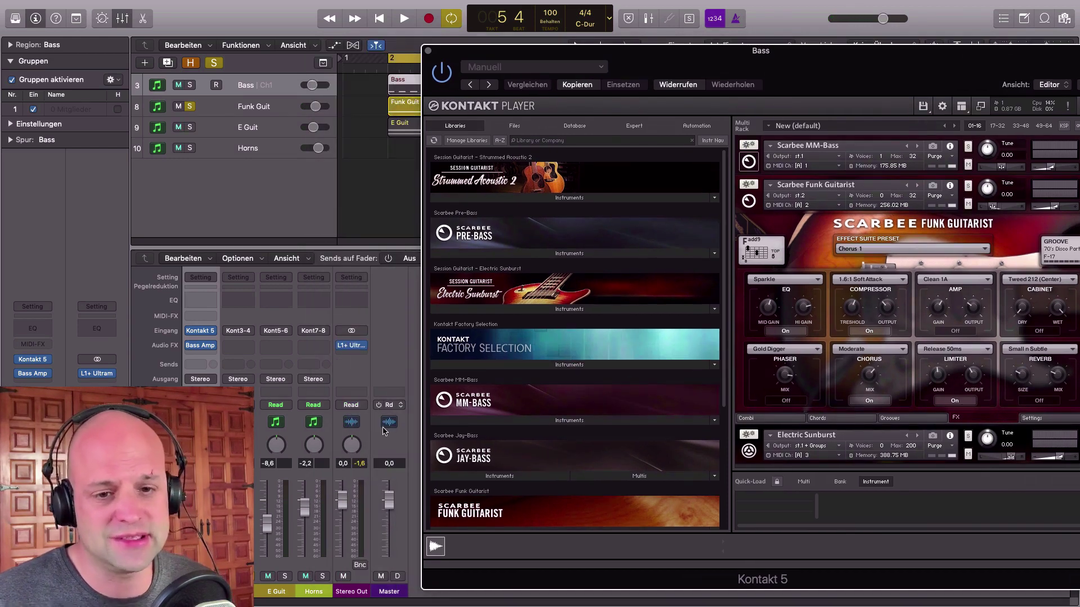
key("Down")
left_click(253, 343)
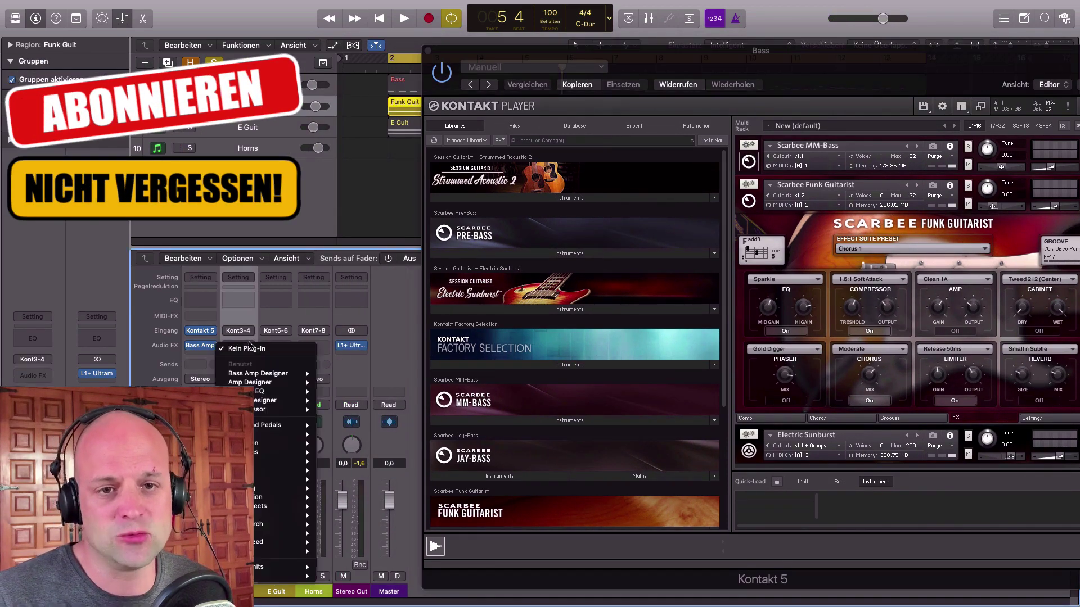
mouse_move(281, 425)
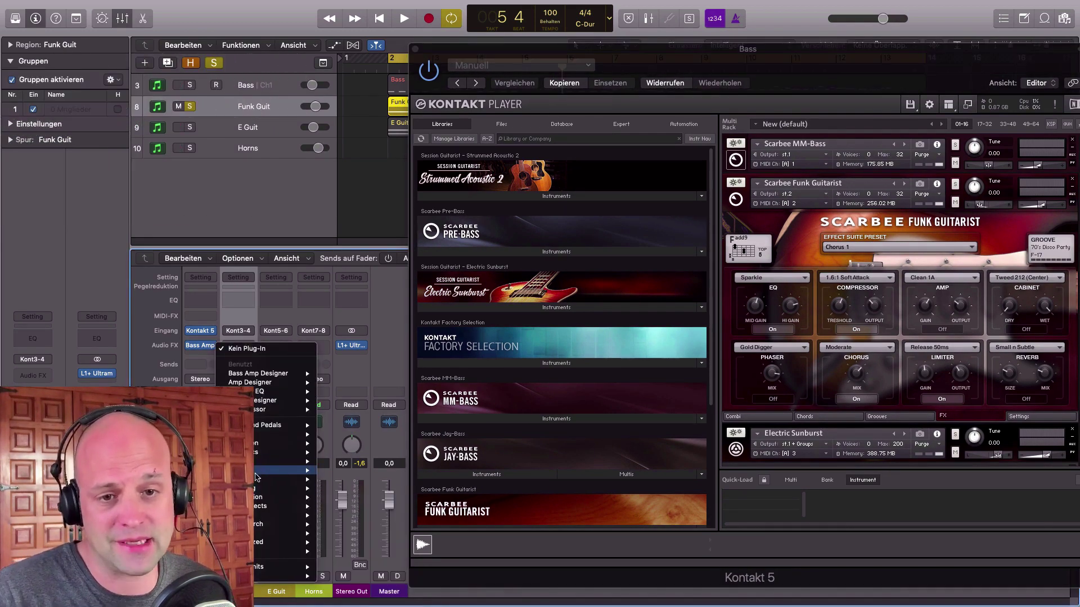
mouse_move(255, 454)
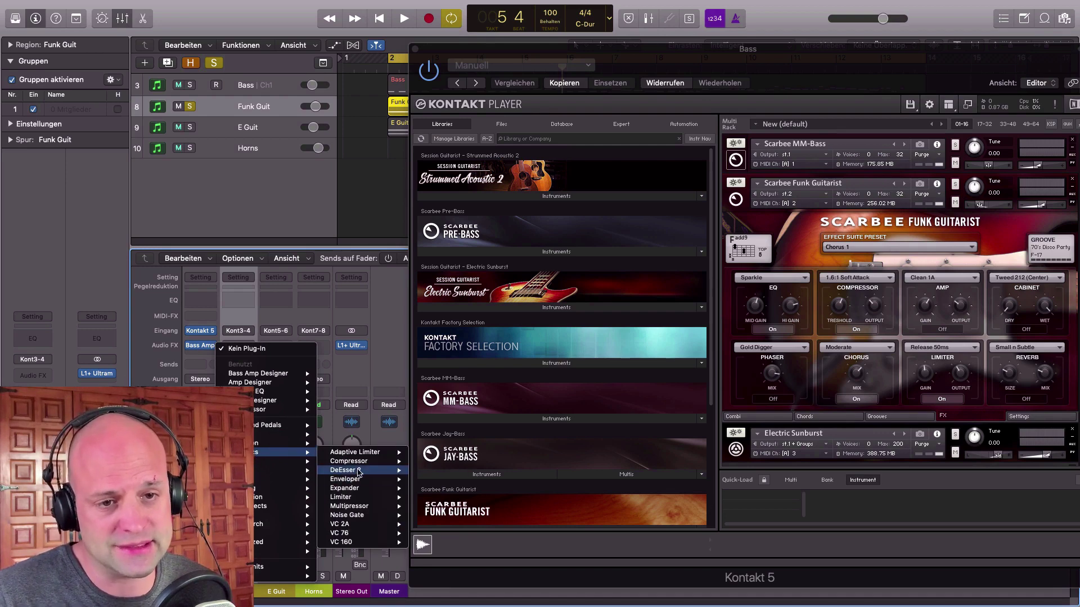
mouse_move(363, 464)
left_click(434, 471)
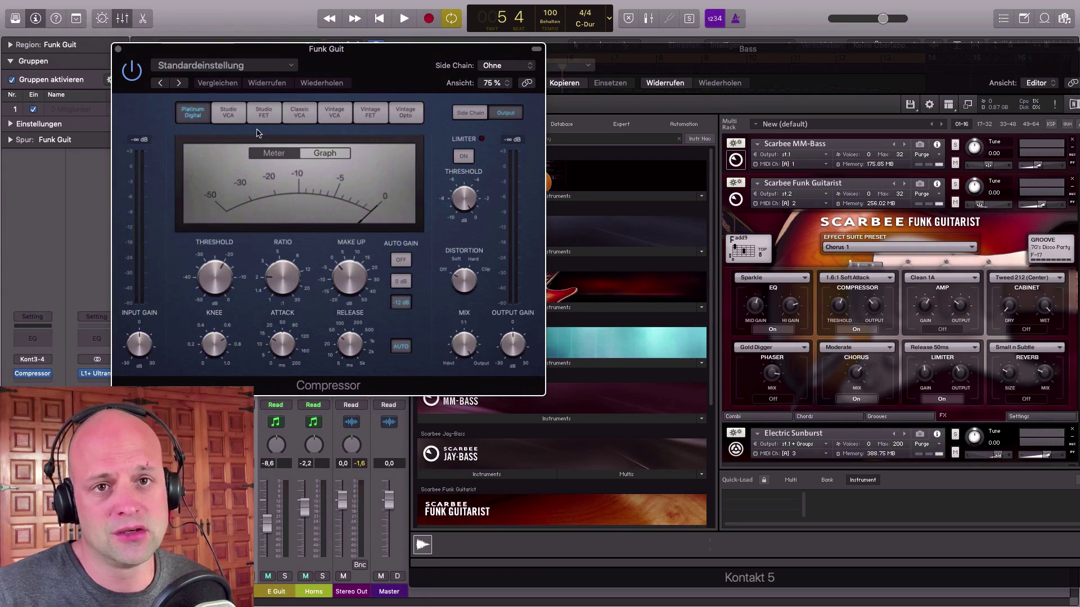
Step: Set the Funk Guit compressor to the Studio FET model with Auto Gain off and a ratio of about 3.3:1
left_click(264, 113)
left_click(400, 259)
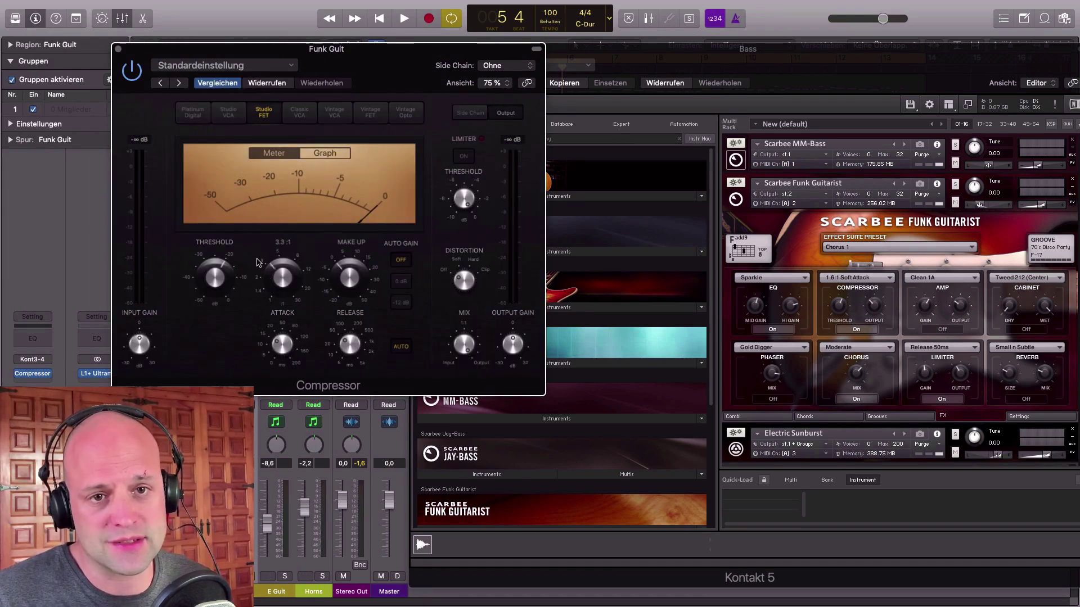
left_click_drag(277, 283, 277, 267)
left_click_drag(392, 92, 649, 203)
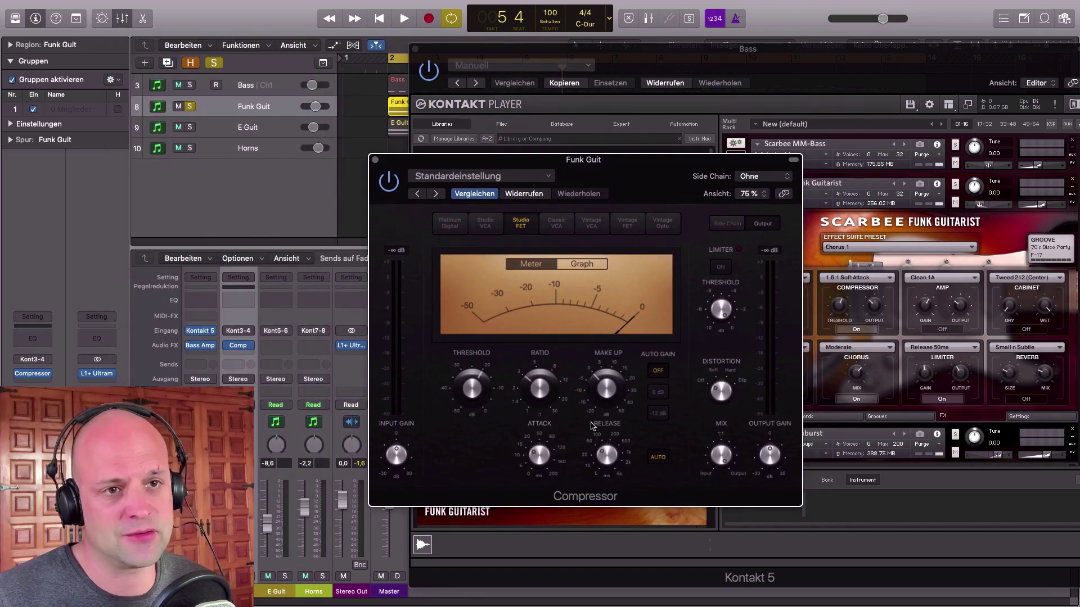
left_click_drag(637, 161, 639, 149)
Step: Play back the Funk Guit track and compare its sound with the compressor bypassed and active
key("space")
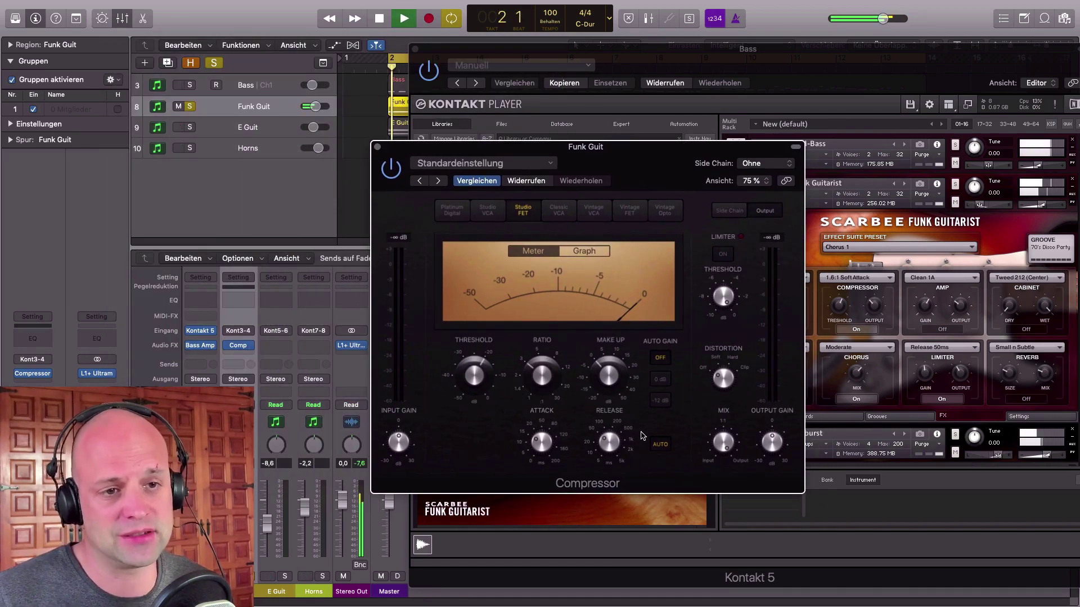
left_click(392, 170)
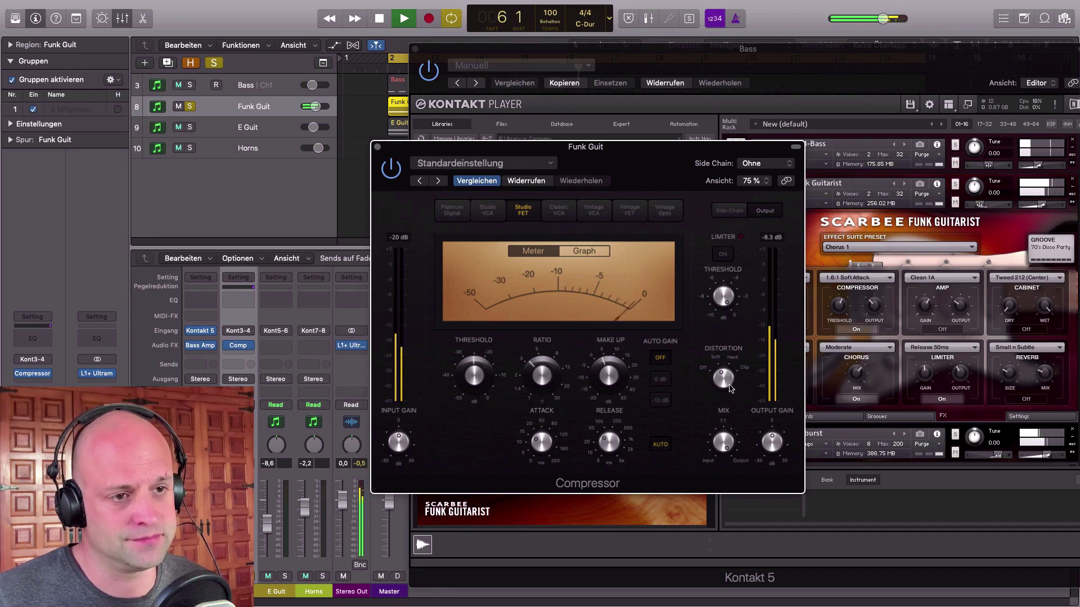
left_click_drag(768, 447, 766, 451)
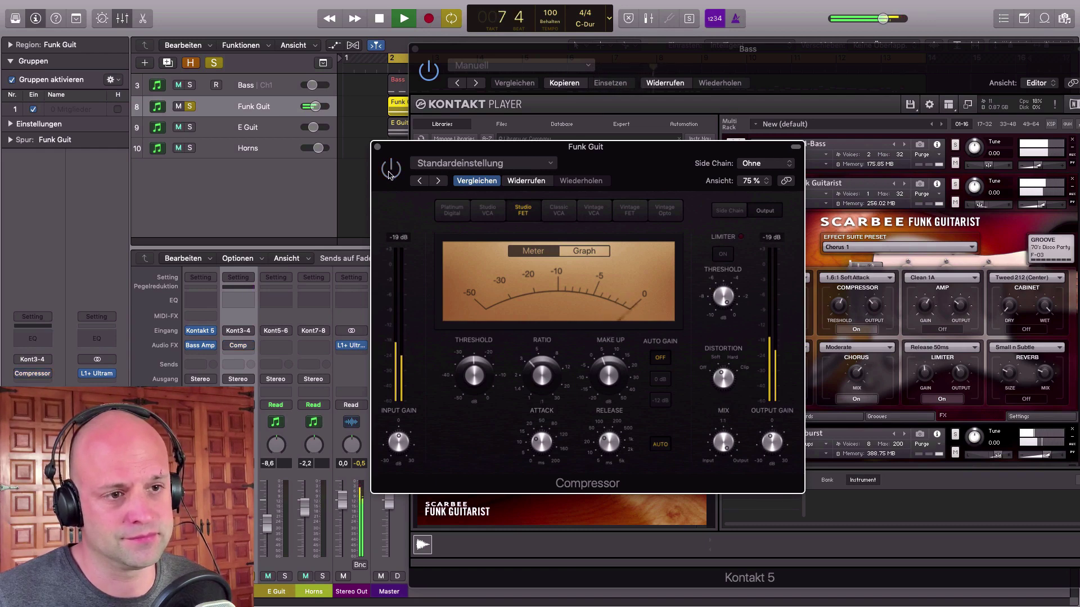
mouse_move(769, 448)
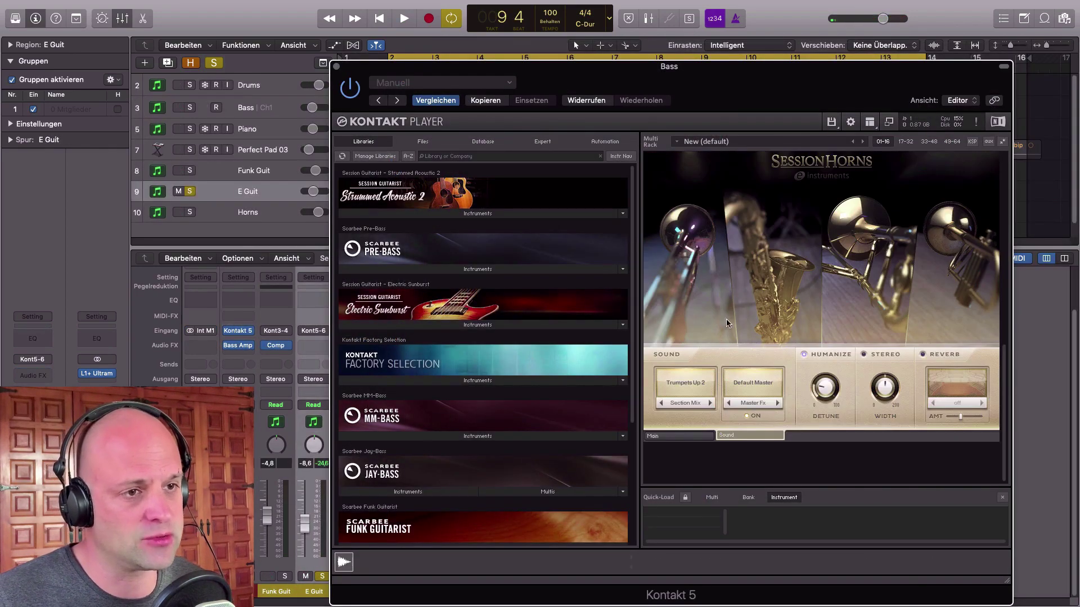
Step: Show the Session Horns instrument and play the soloed Horns track with the cycle range shortened to bars 10 to 14
scroll(727, 324, "up", 3)
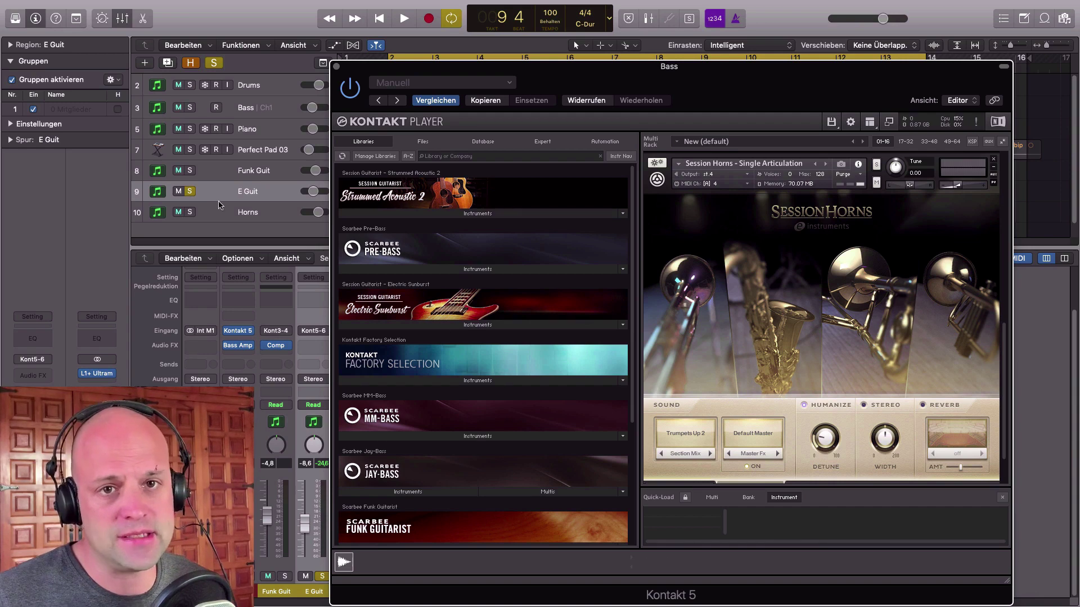
left_click(601, 68)
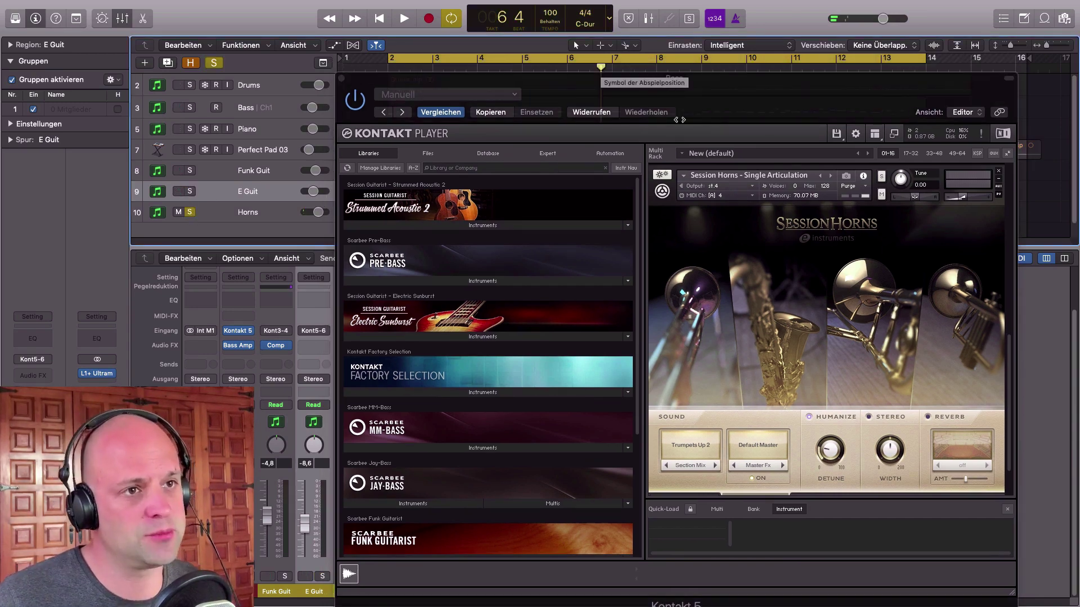
key("space")
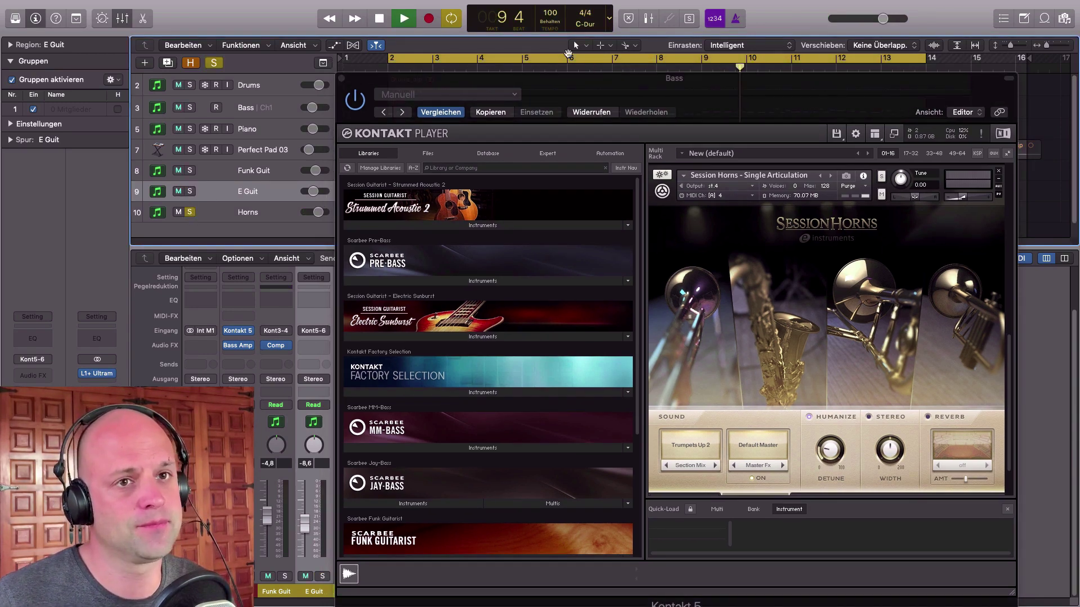
left_click_drag(390, 70, 747, 74)
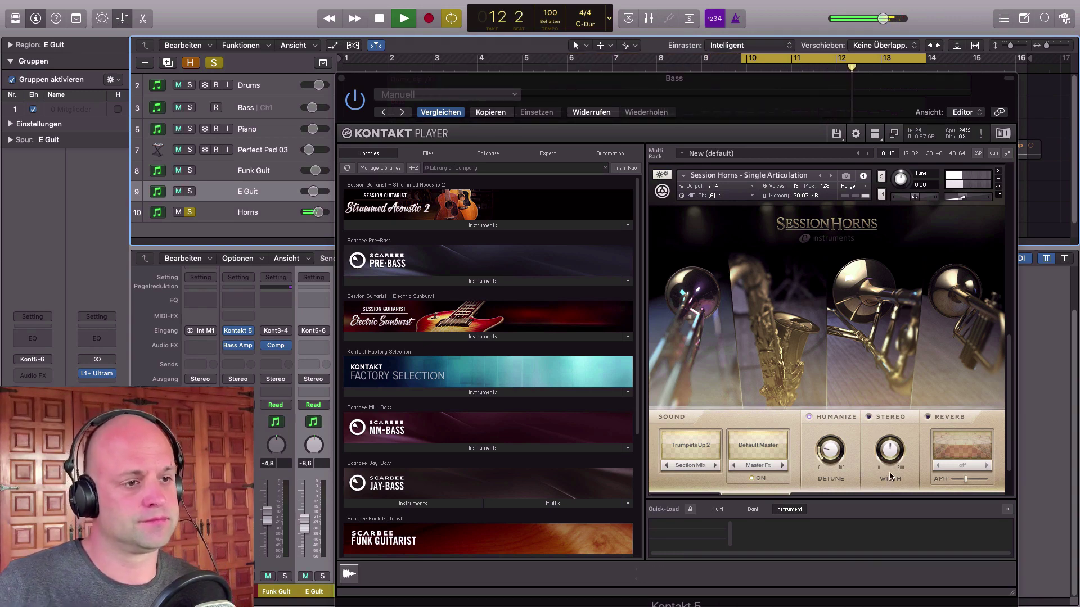
key("space")
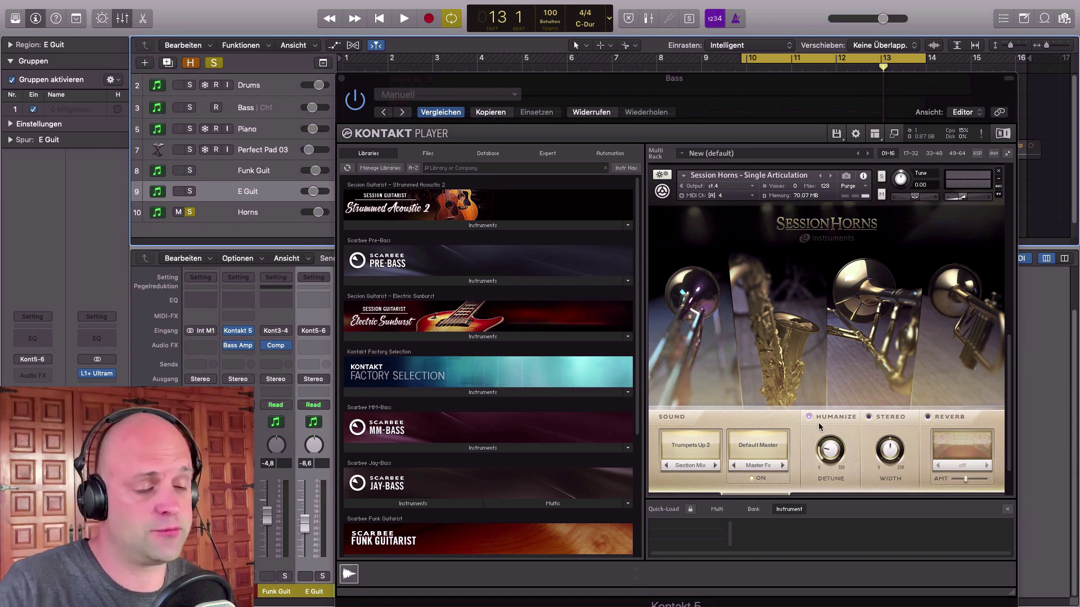
Step: Turn on the Session Horns reverb with Hall Brass and play back the soloed horns
left_click(928, 418)
left_click(928, 418)
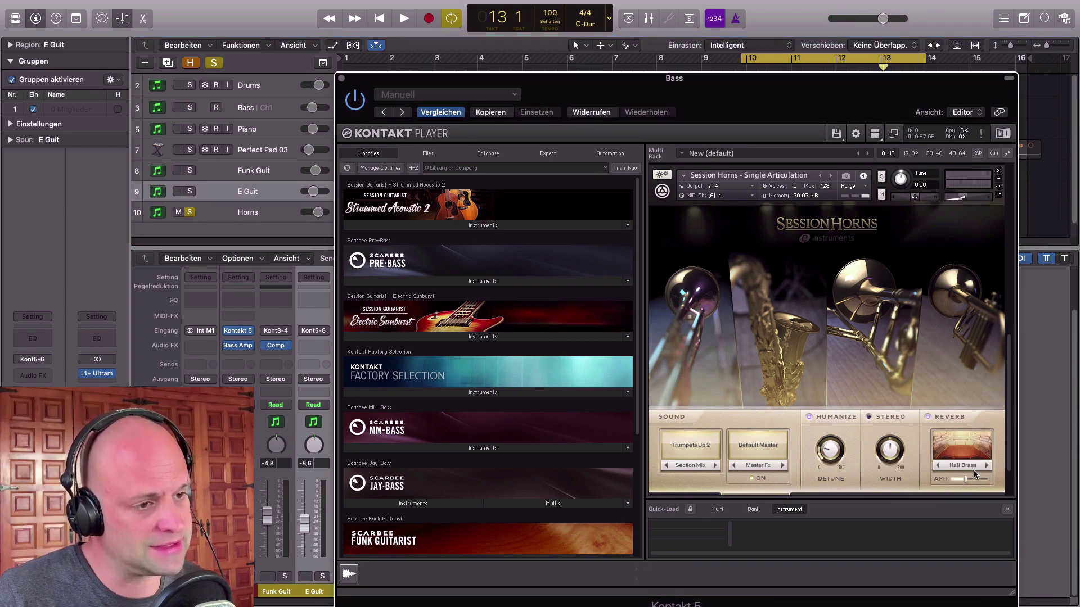
key("space")
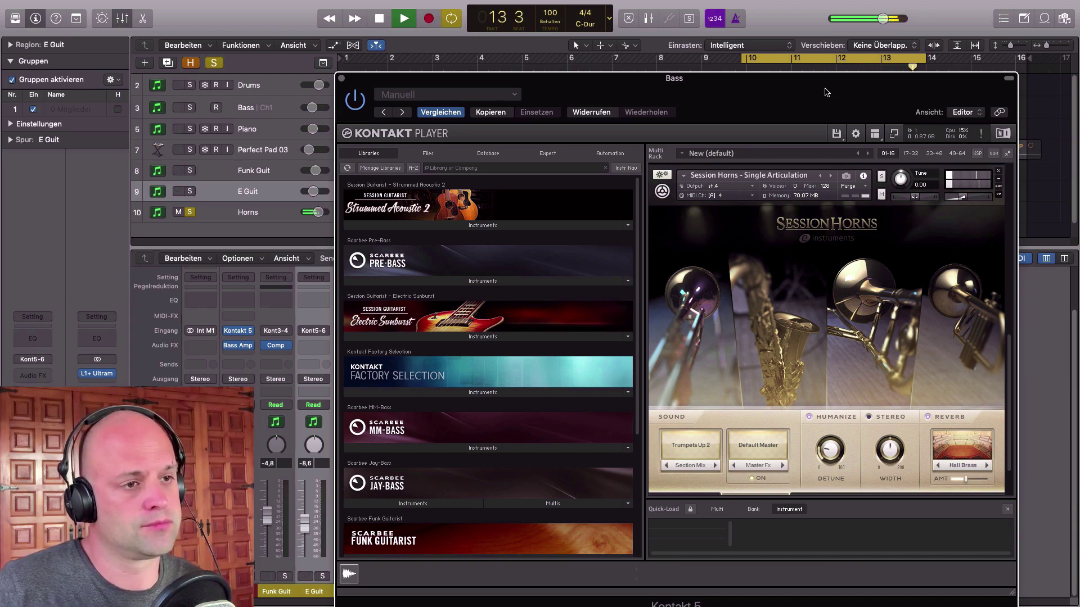
key("space")
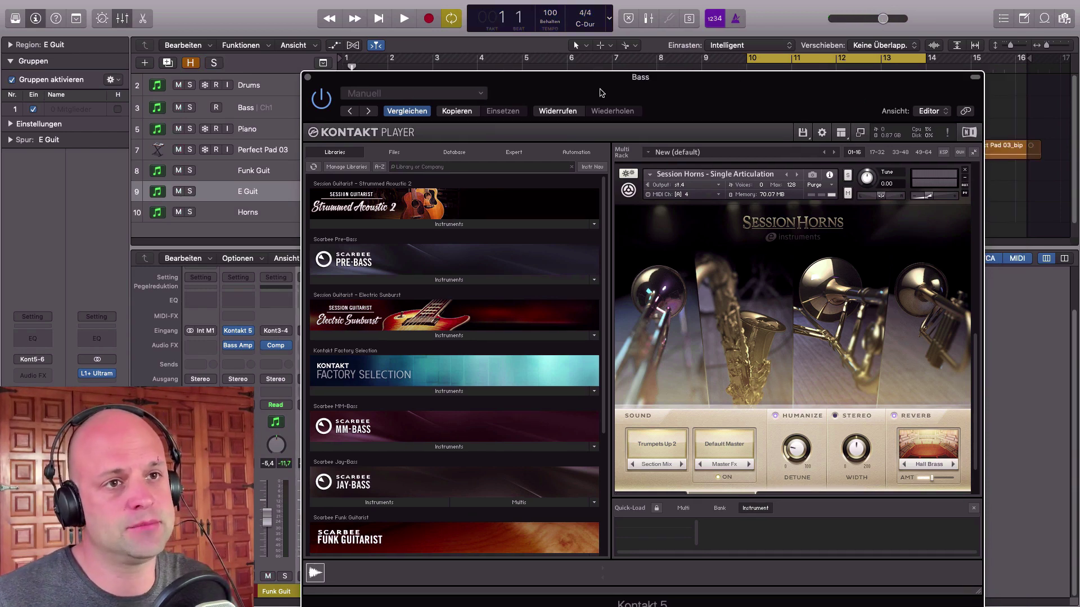
Step: Play the full arrangement without solo through the horn passage, with the Kontakt window moved clear of the mixer
left_click_drag(601, 93, 606, 101)
left_click(553, 69)
key("space")
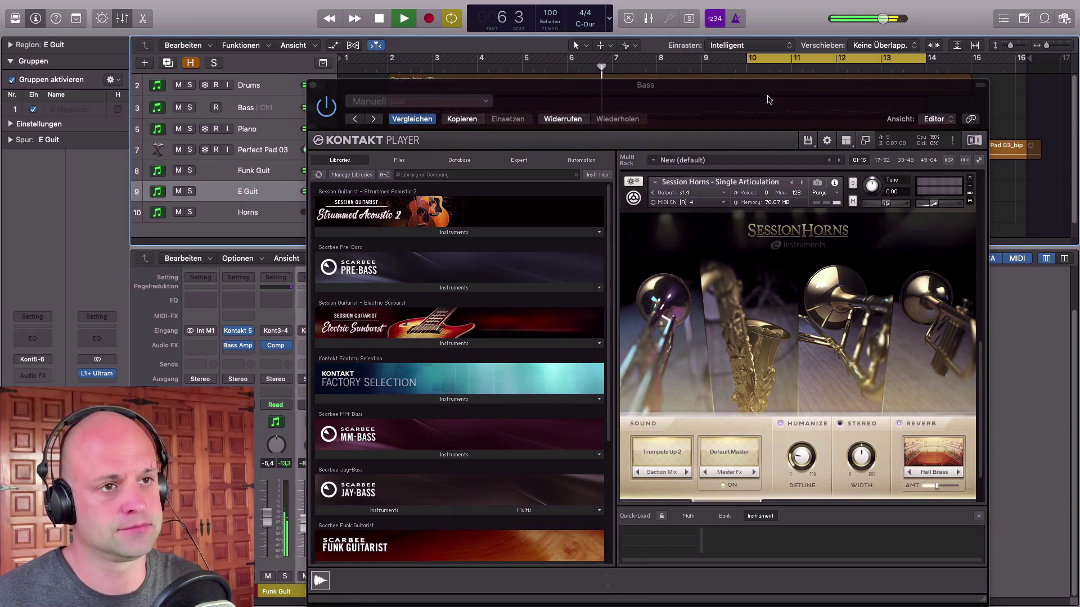
left_click_drag(769, 99, 869, 96)
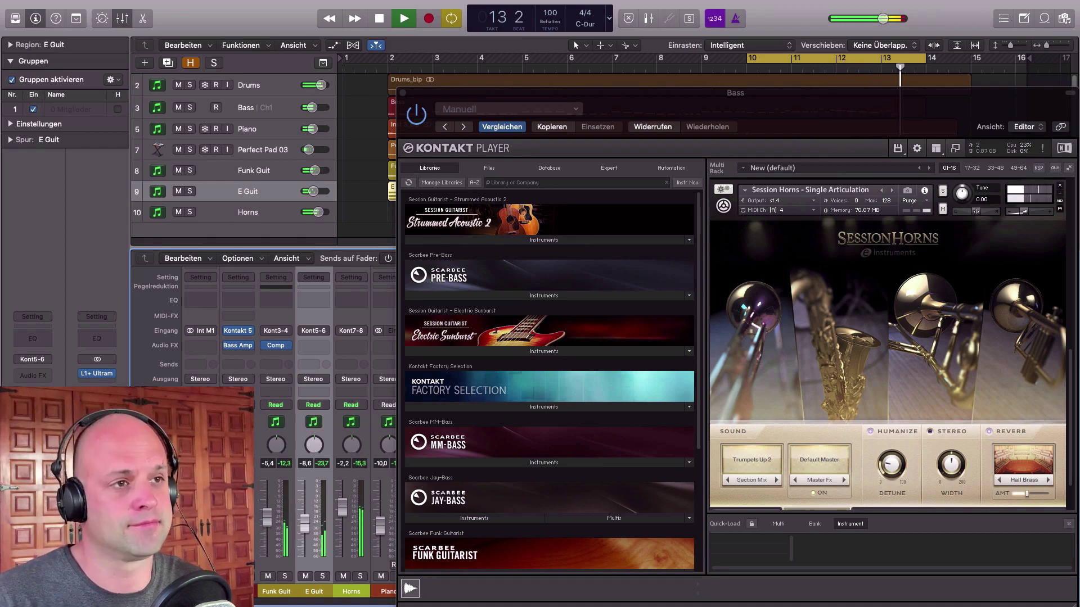
key("space")
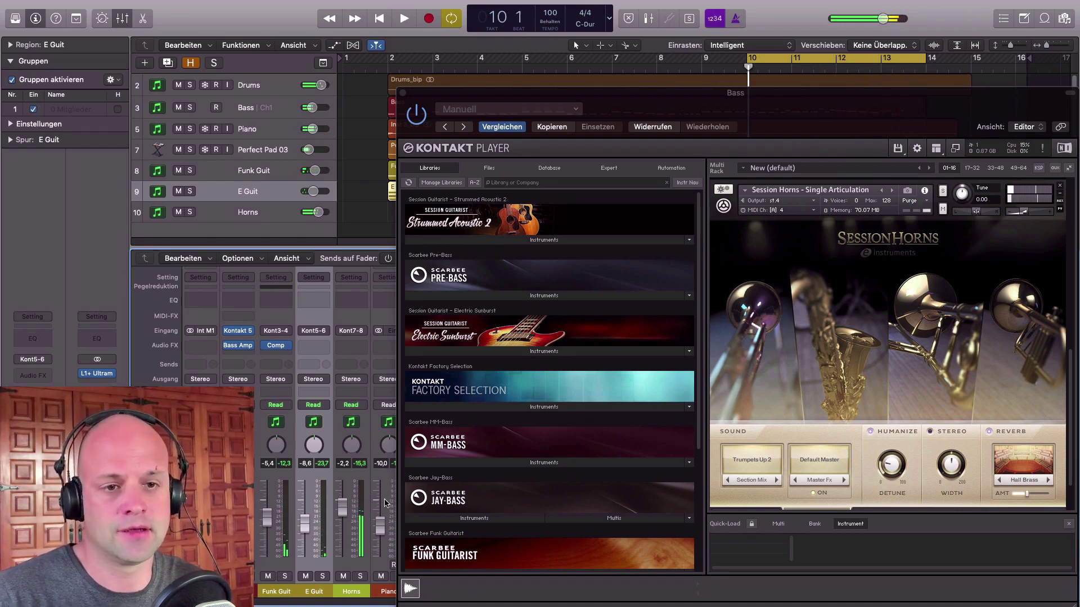